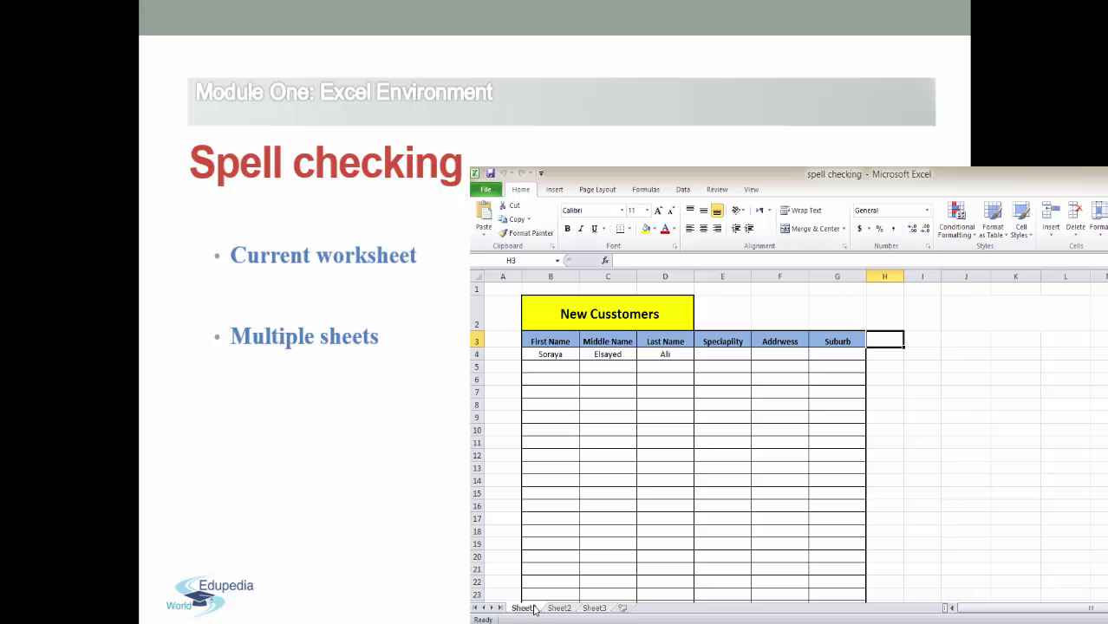
- Select all sheets in the spell checking workbook
right_click(535, 610)
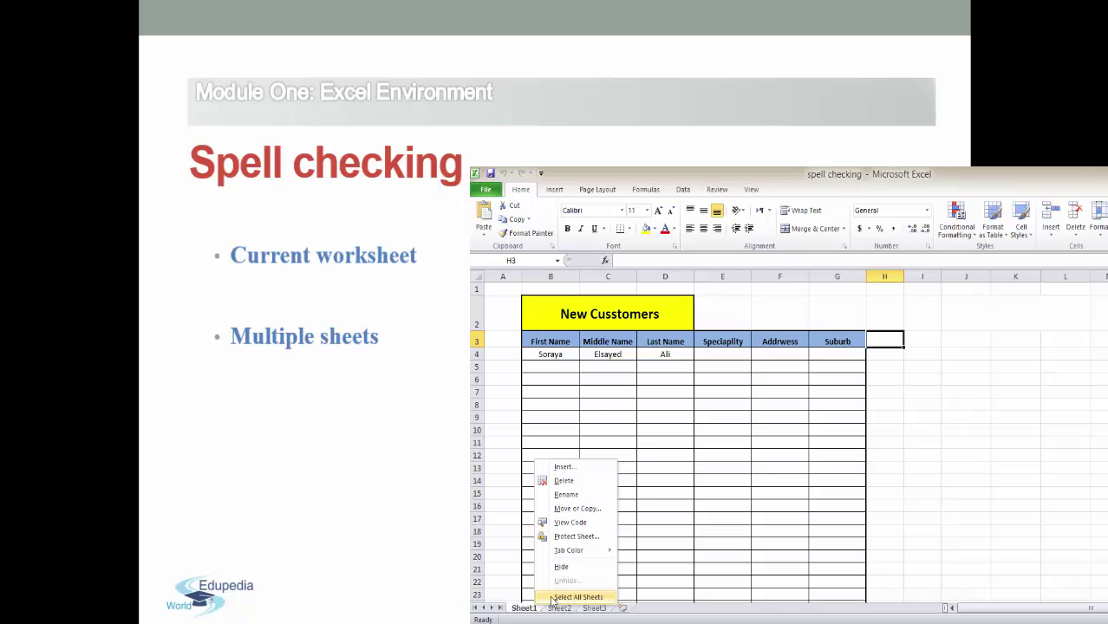
click(555, 598)
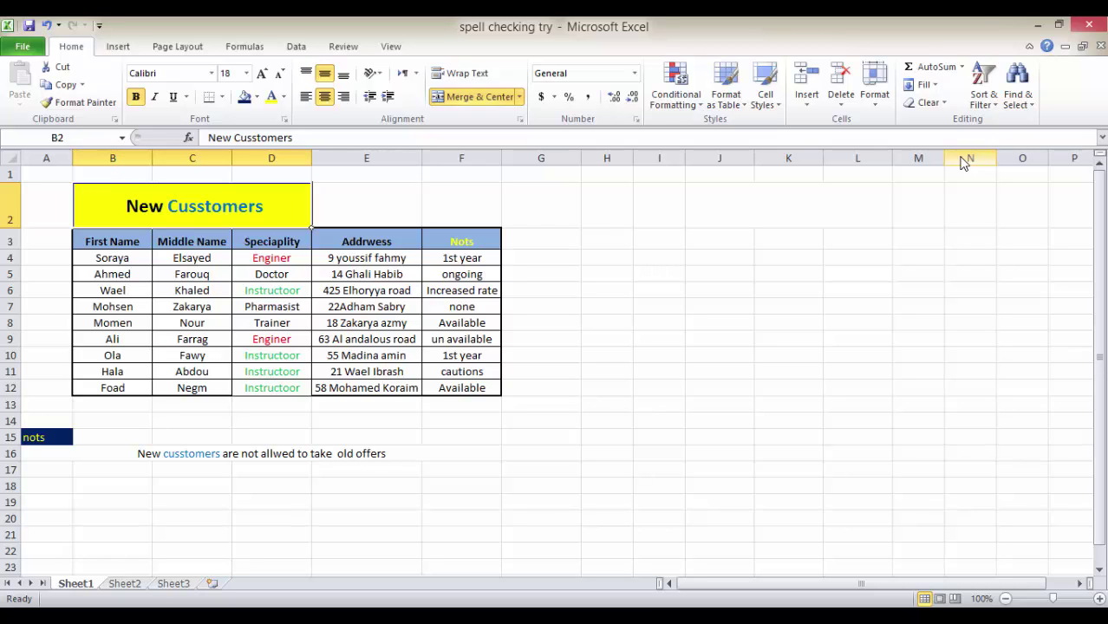
- Examine the spelling of the title, the row 16 note, the coloured specialty entries, the last column header and the label in A15
double_click(217, 215)
double_click(222, 215)
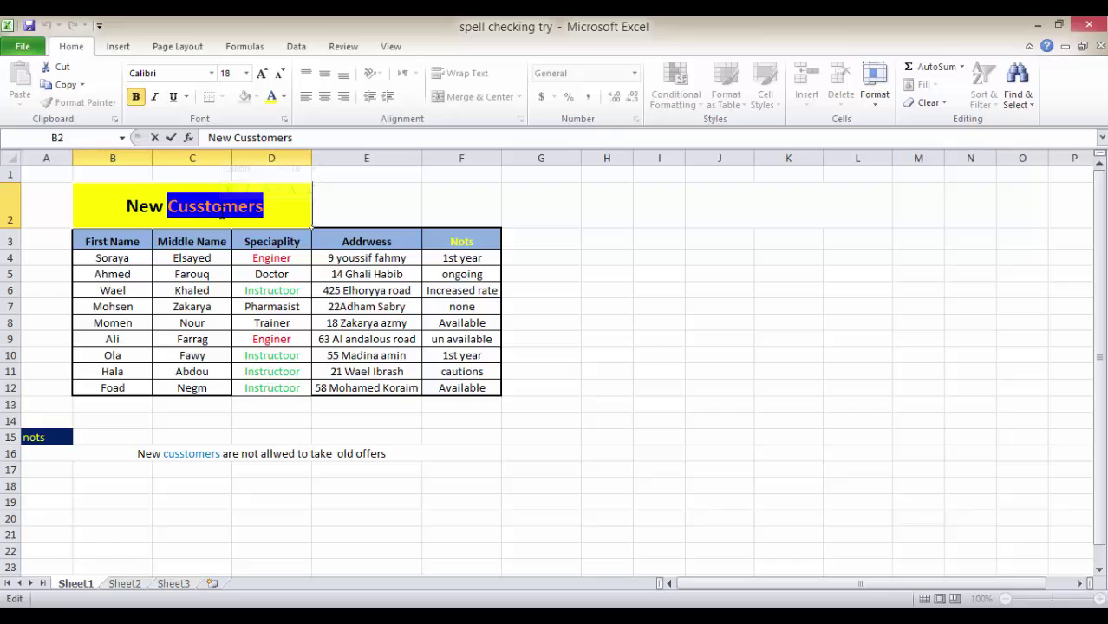
click(210, 468)
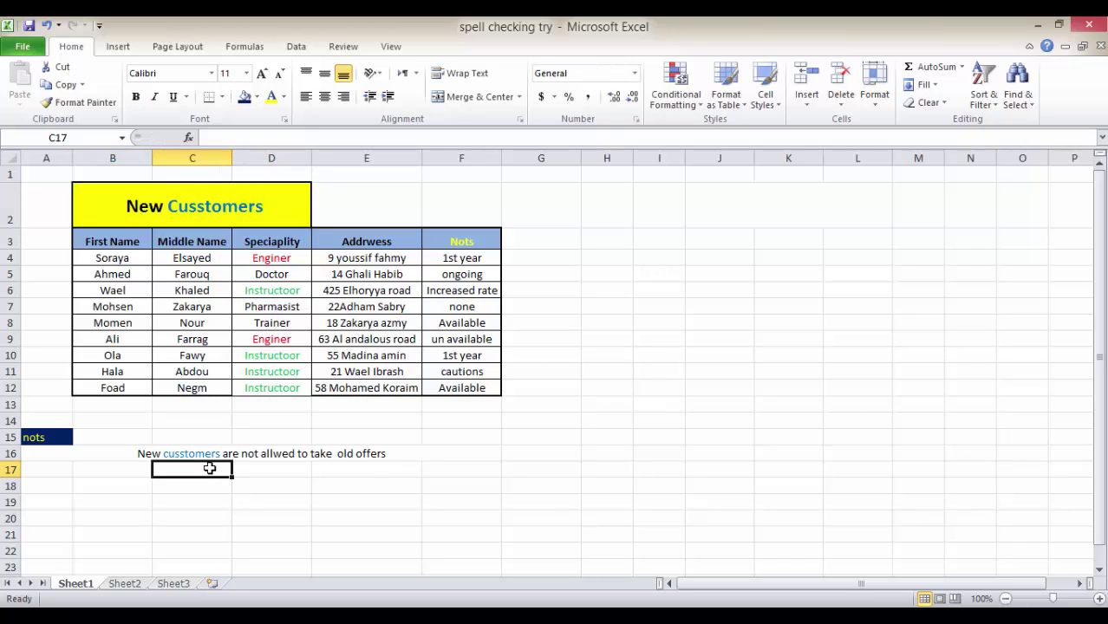
double_click(197, 453)
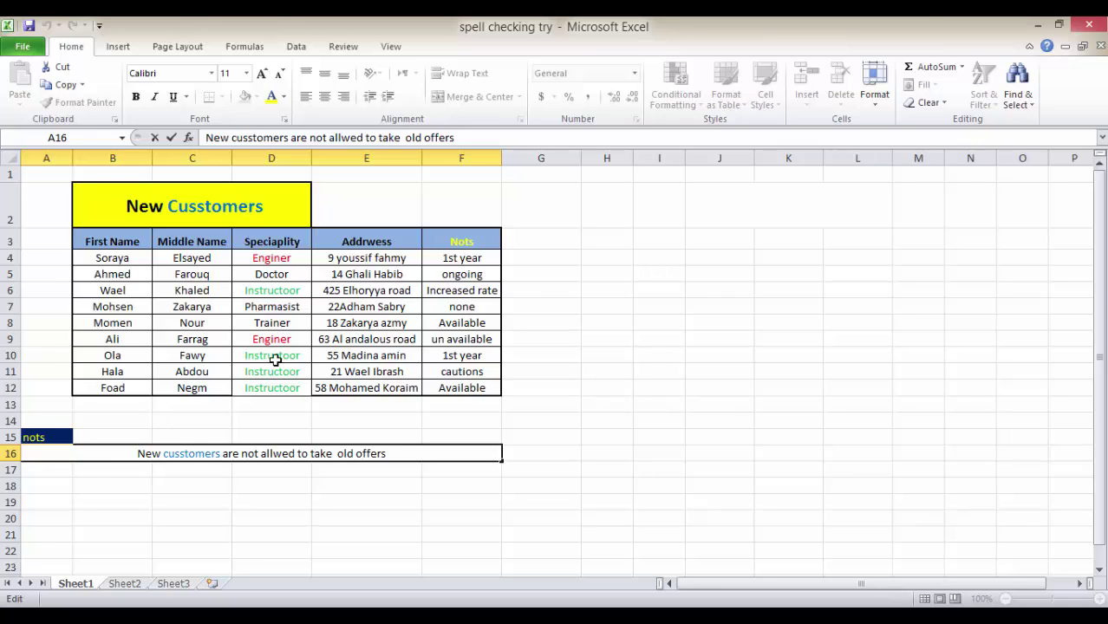
click(271, 258)
double_click(270, 257)
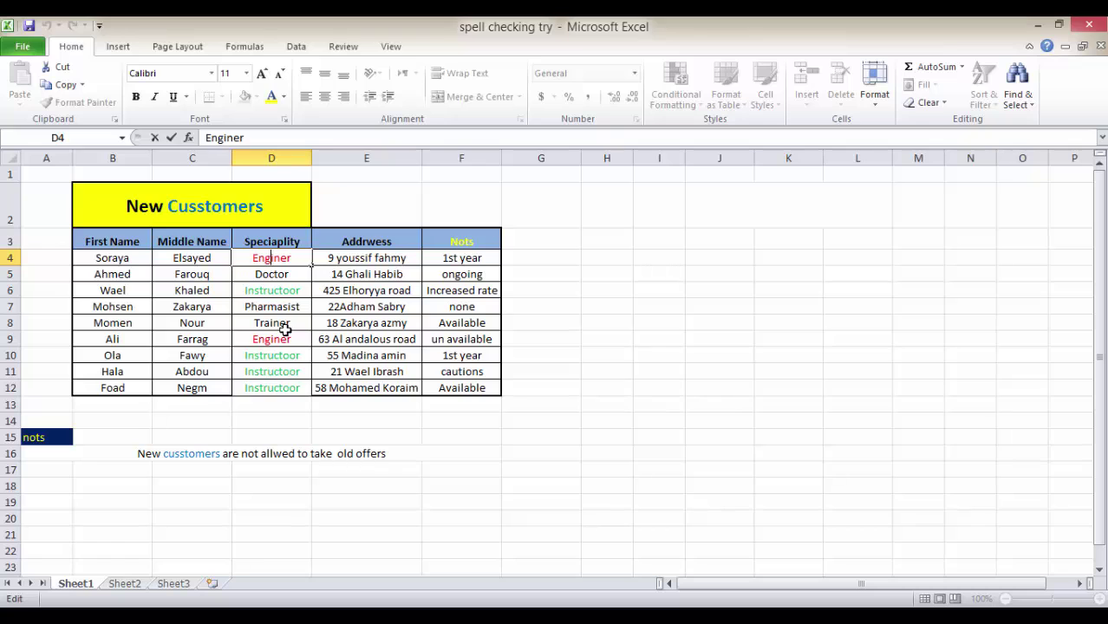
click(278, 258)
double_click(287, 258)
double_click(279, 339)
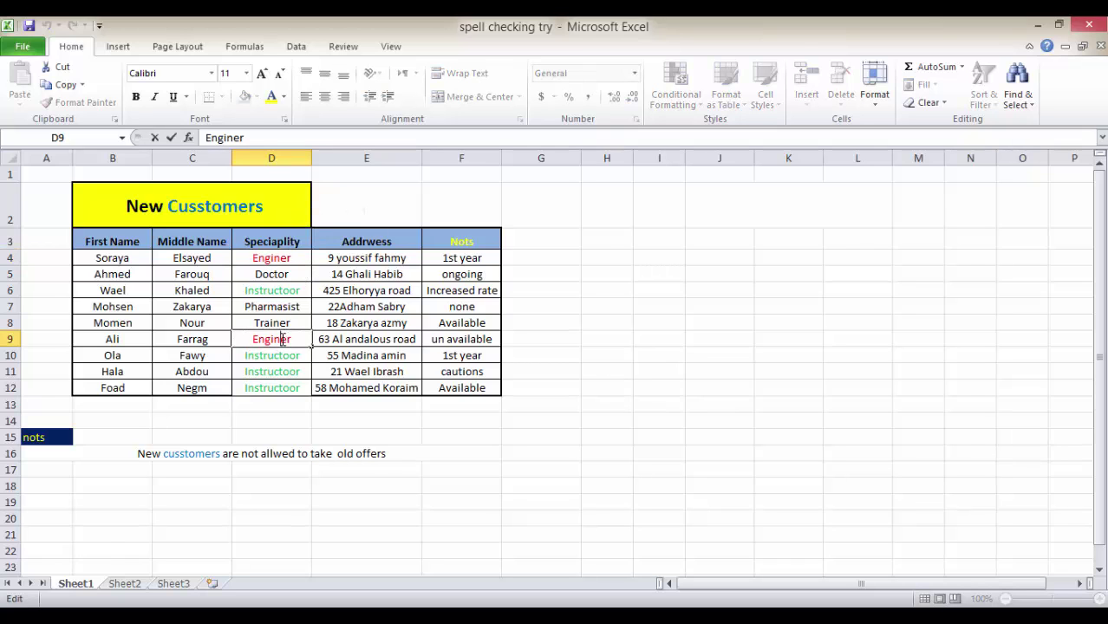
click(336, 448)
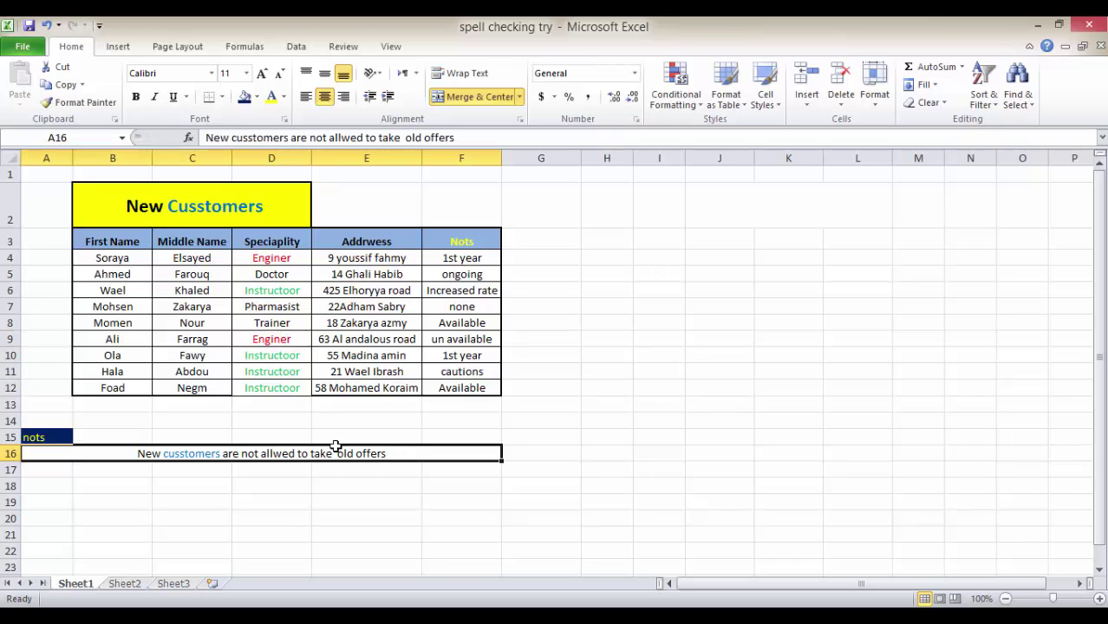
double_click(475, 240)
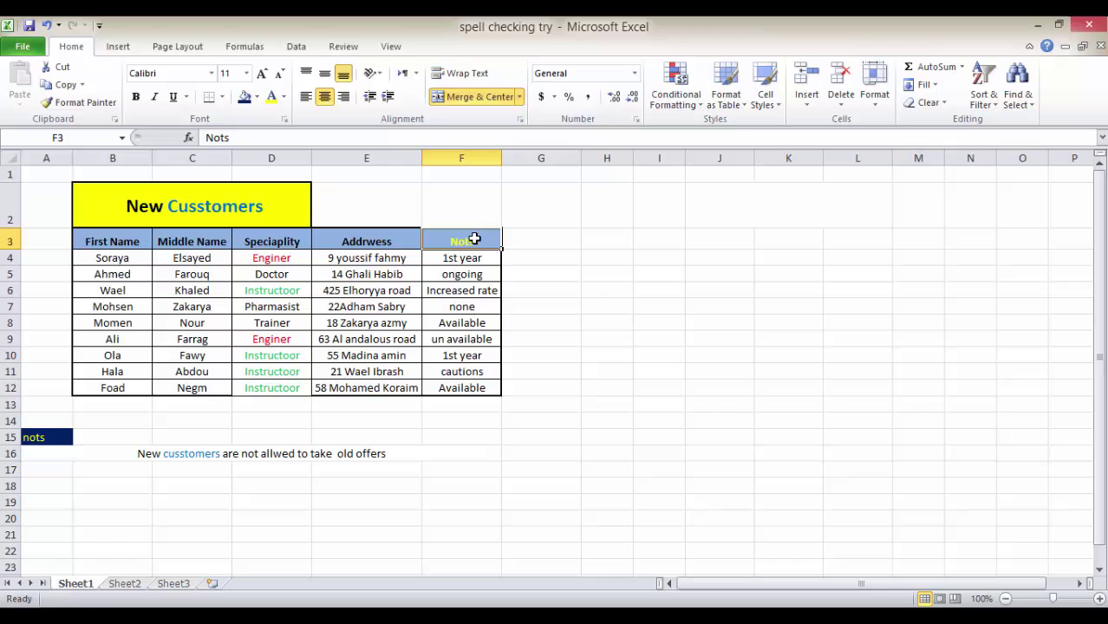
double_click(454, 243)
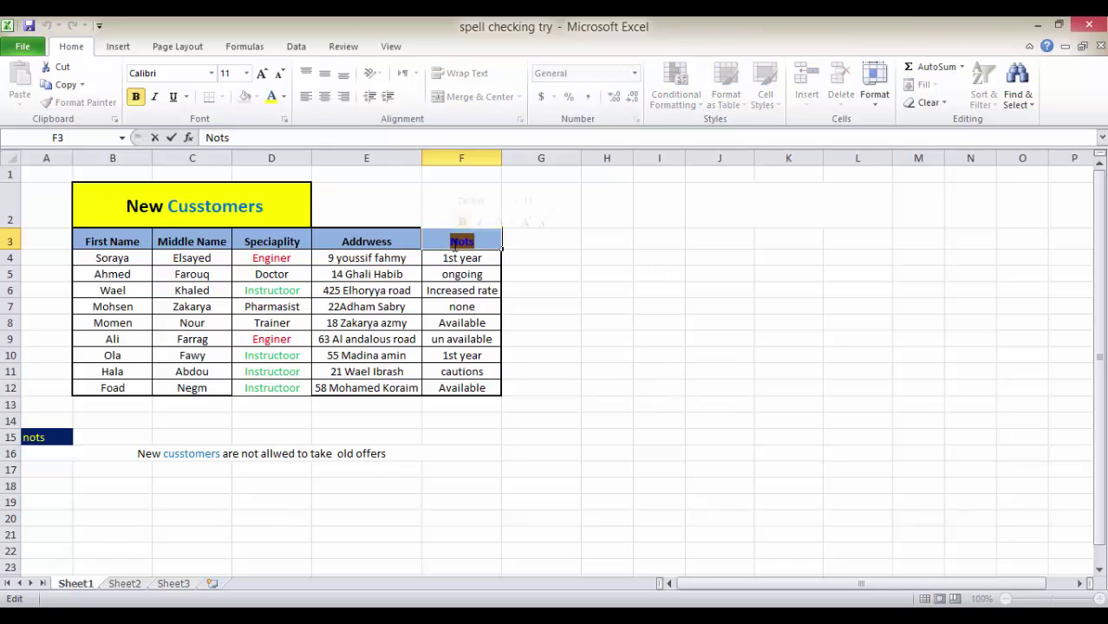
double_click(37, 436)
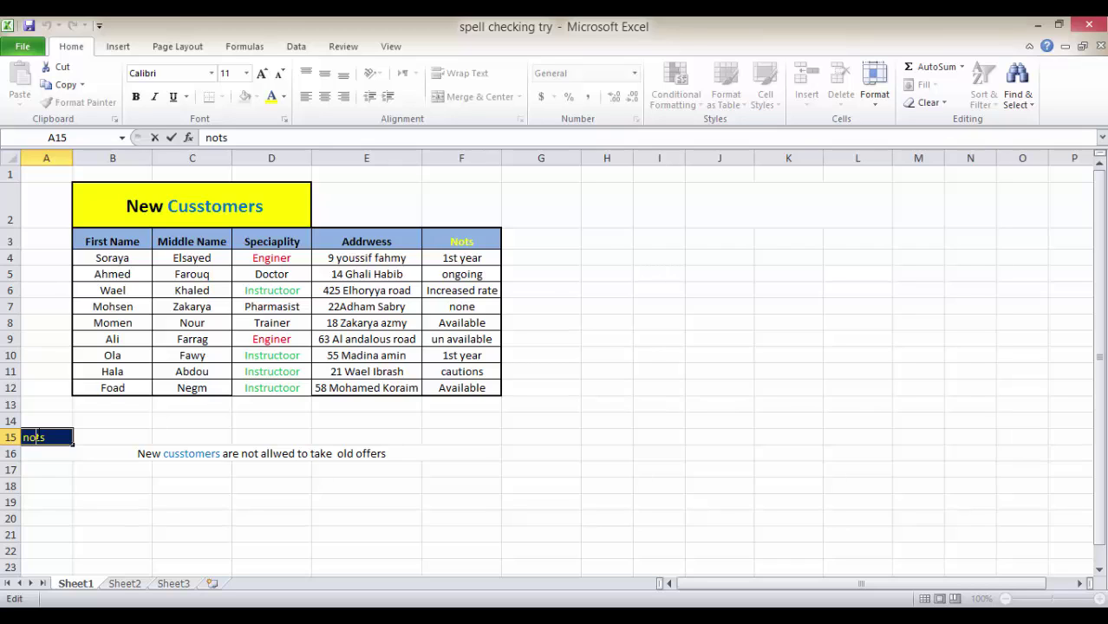
- Run a spelling check from cell A1 and correct the flagged word in the title to "Customers"
click(47, 176)
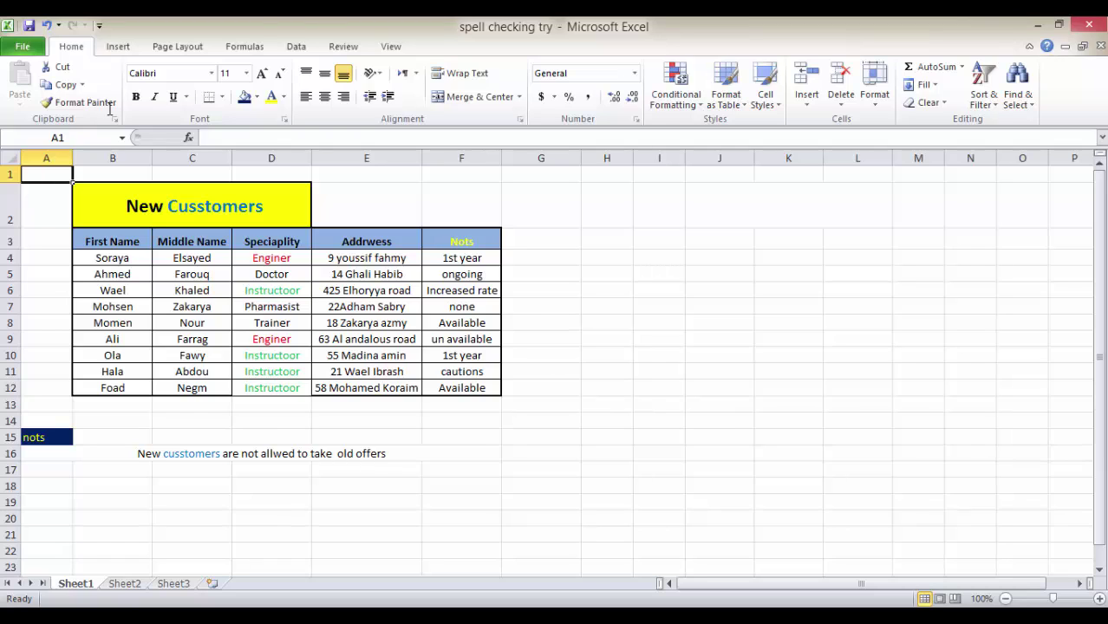
click(344, 47)
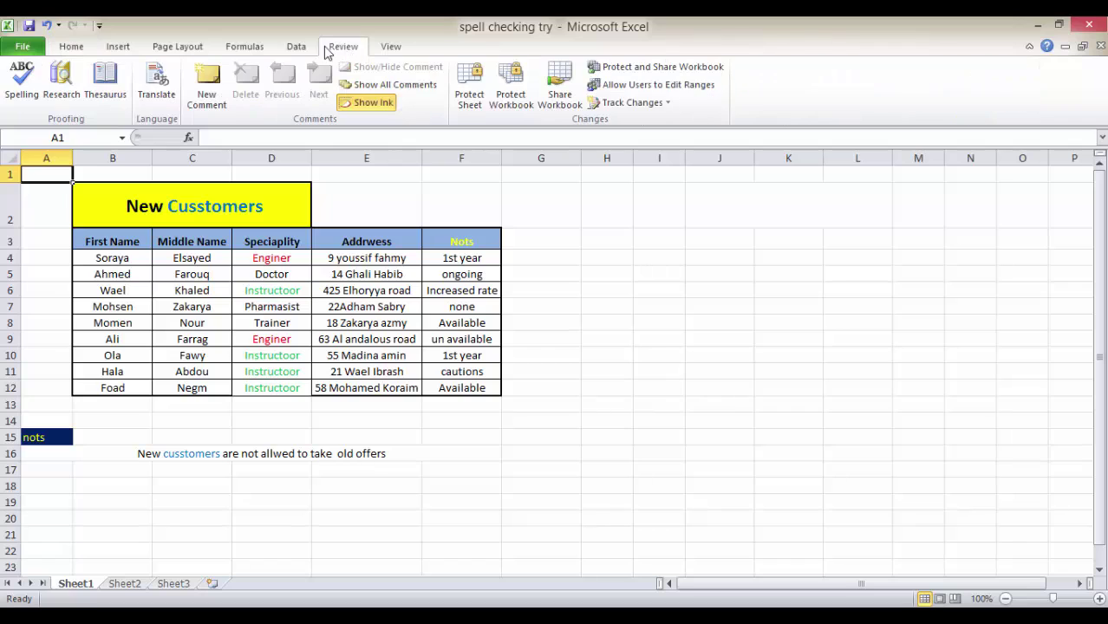
click(24, 80)
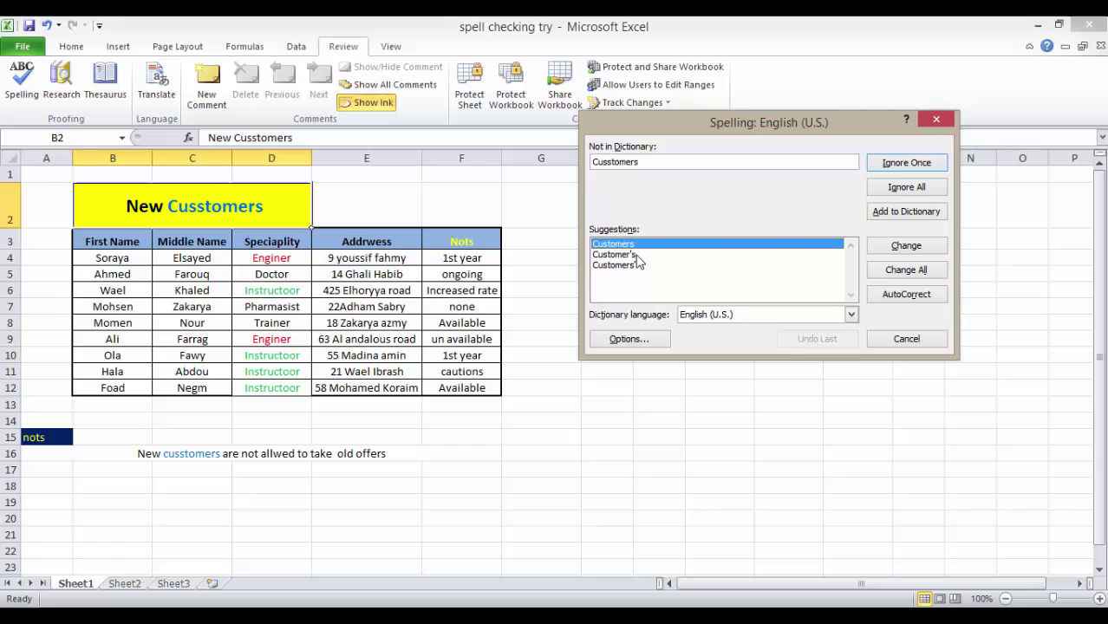
click(638, 256)
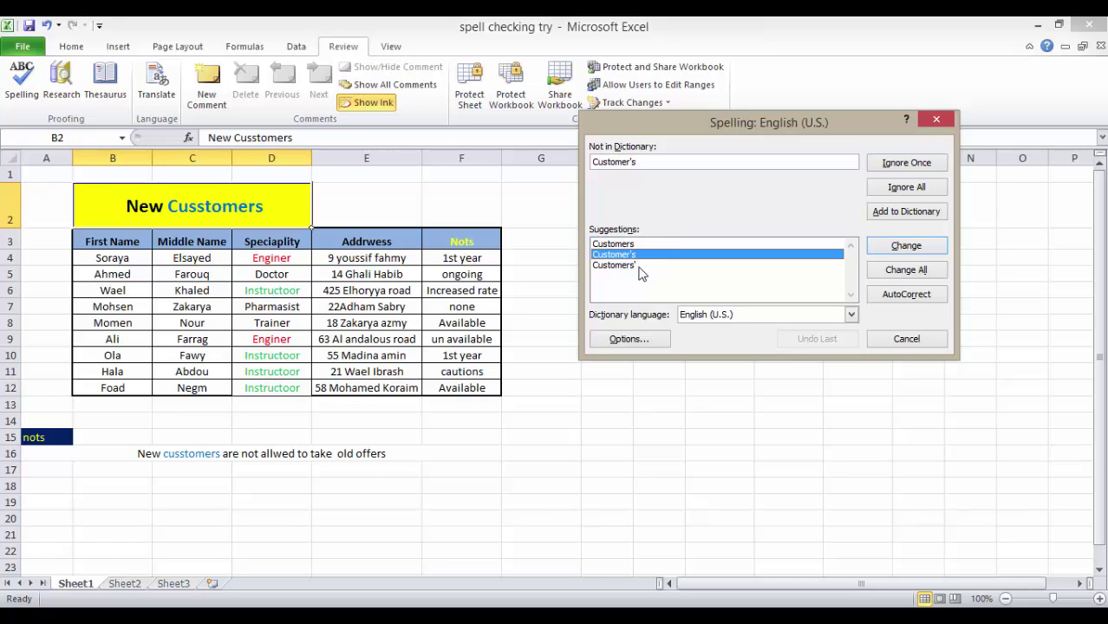
click(639, 266)
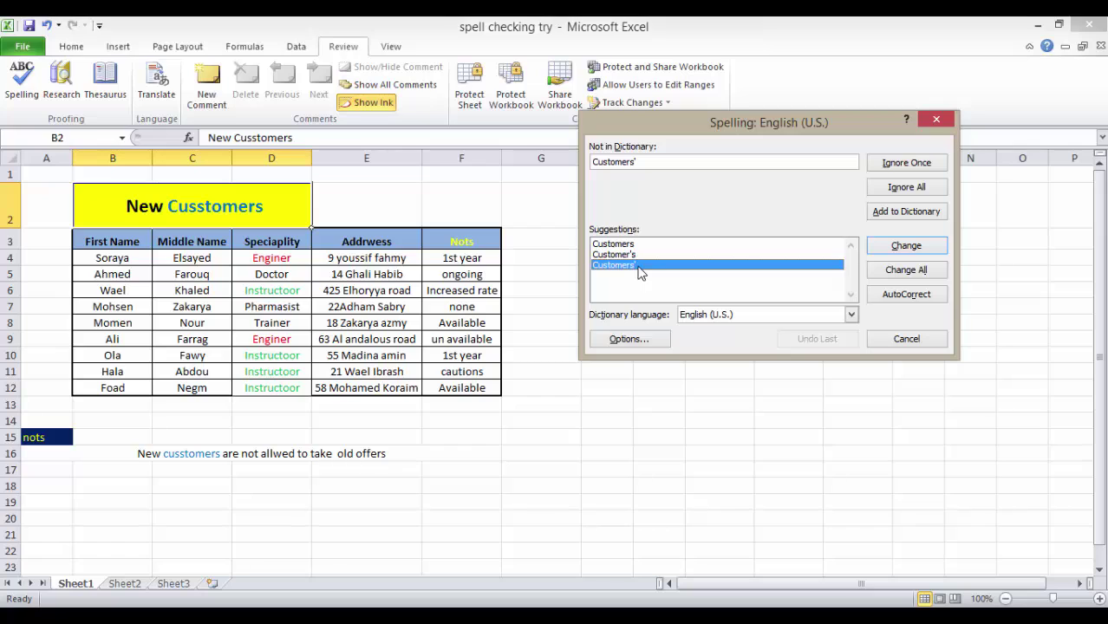
click(631, 245)
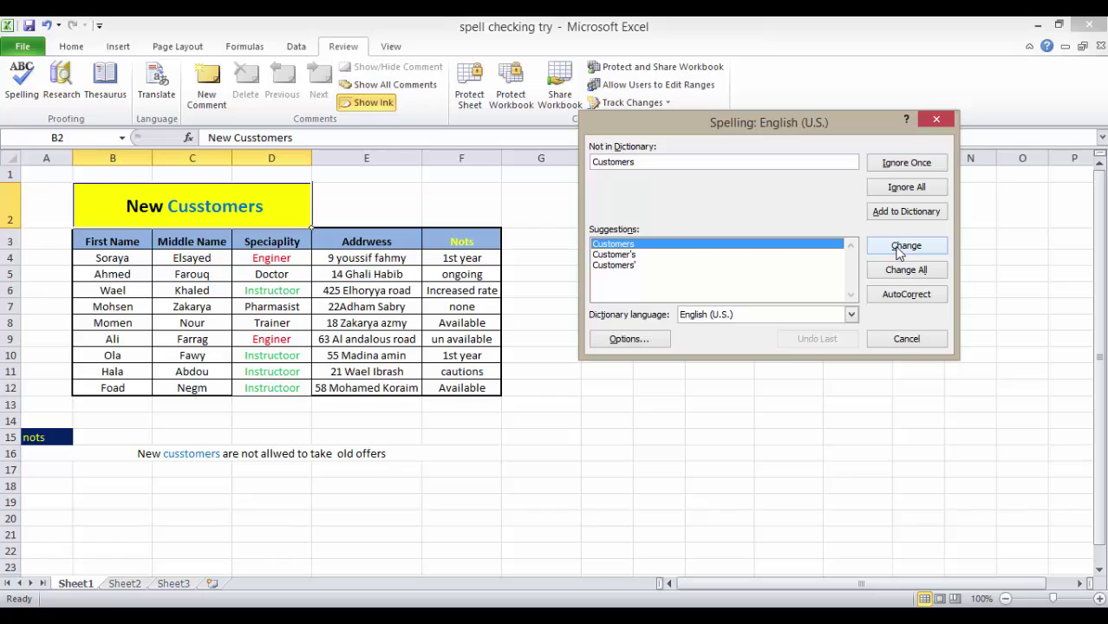
click(900, 249)
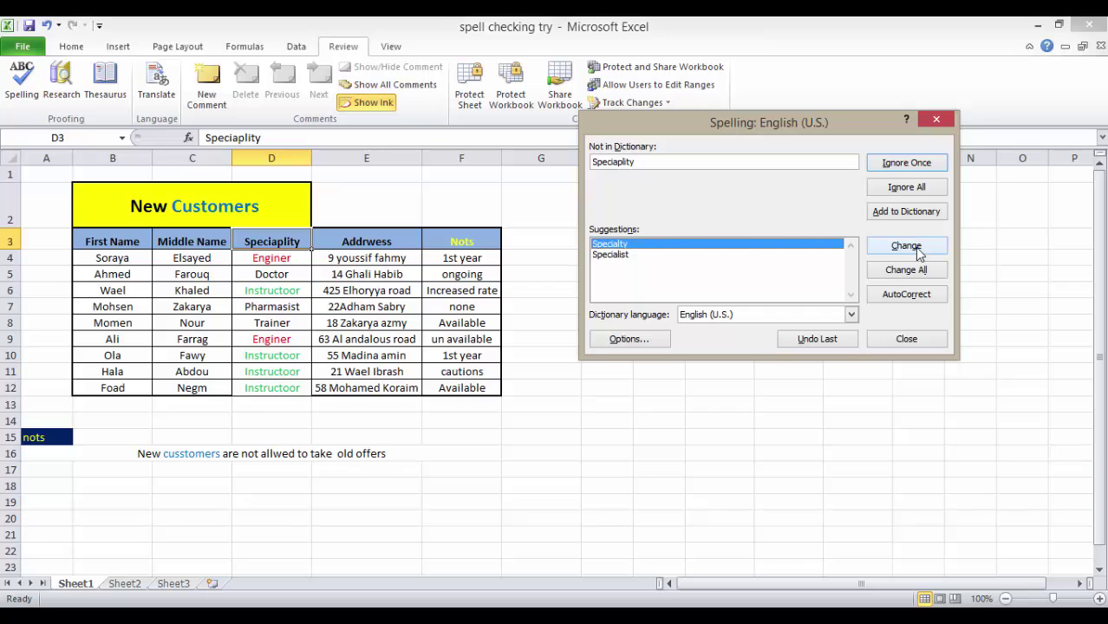
- Correct the flagged column headers in D3 and E3 to "Specialty" and "Address"
drag(691, 138, 628, 225)
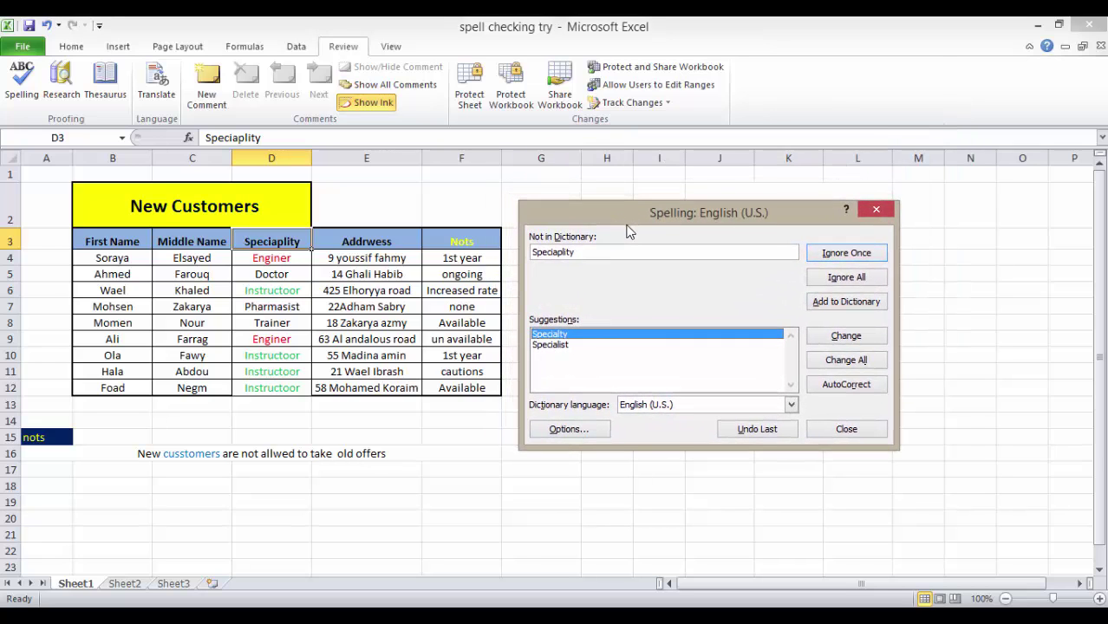
click(563, 336)
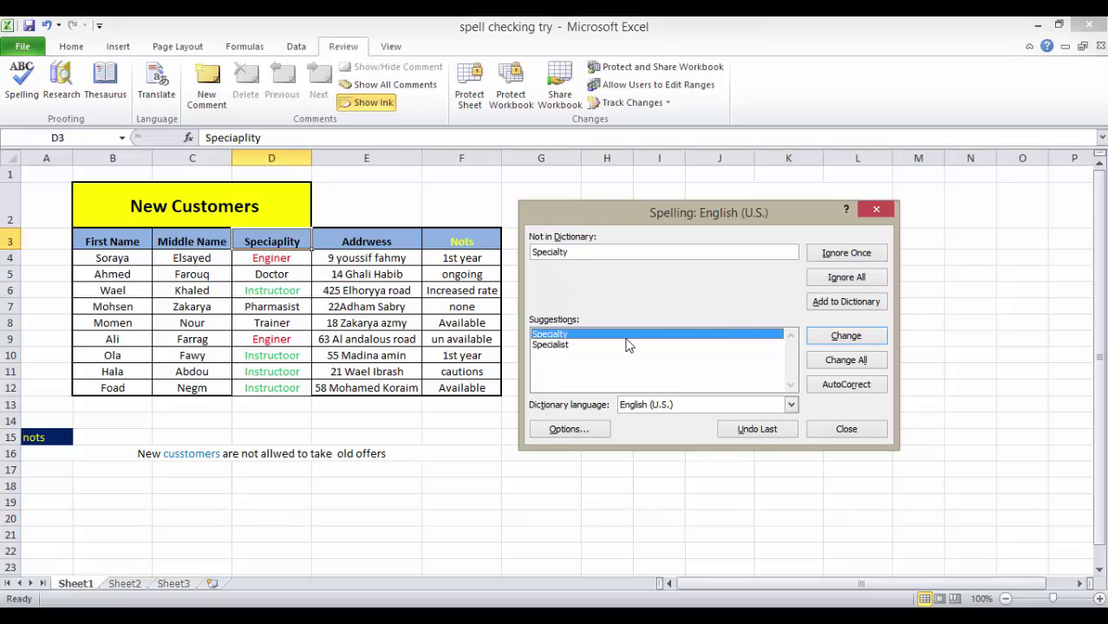
click(846, 338)
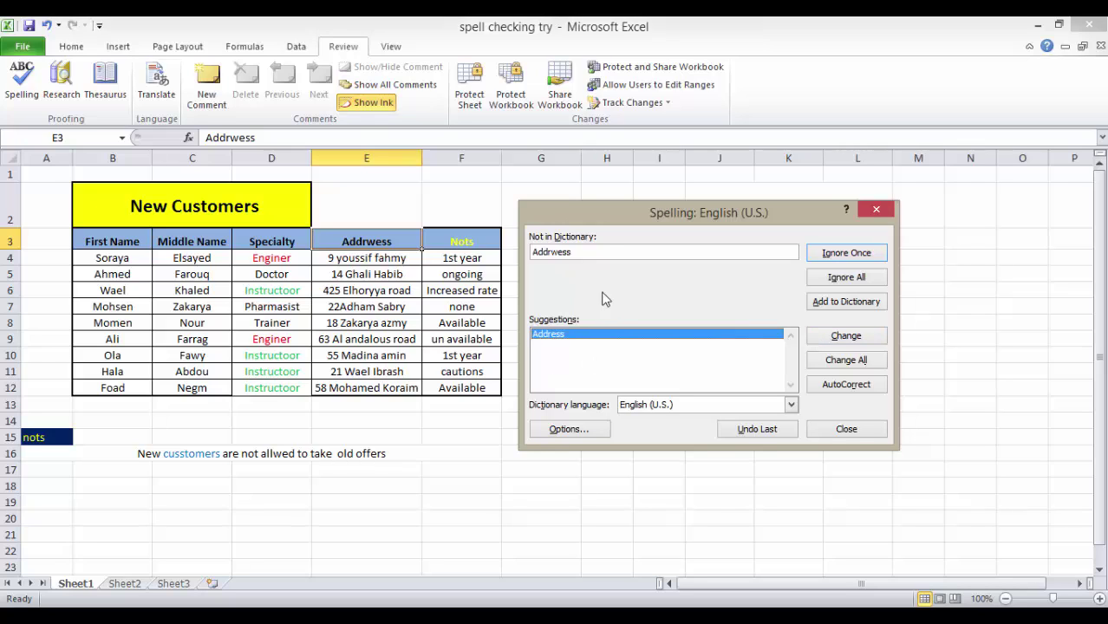
click(834, 340)
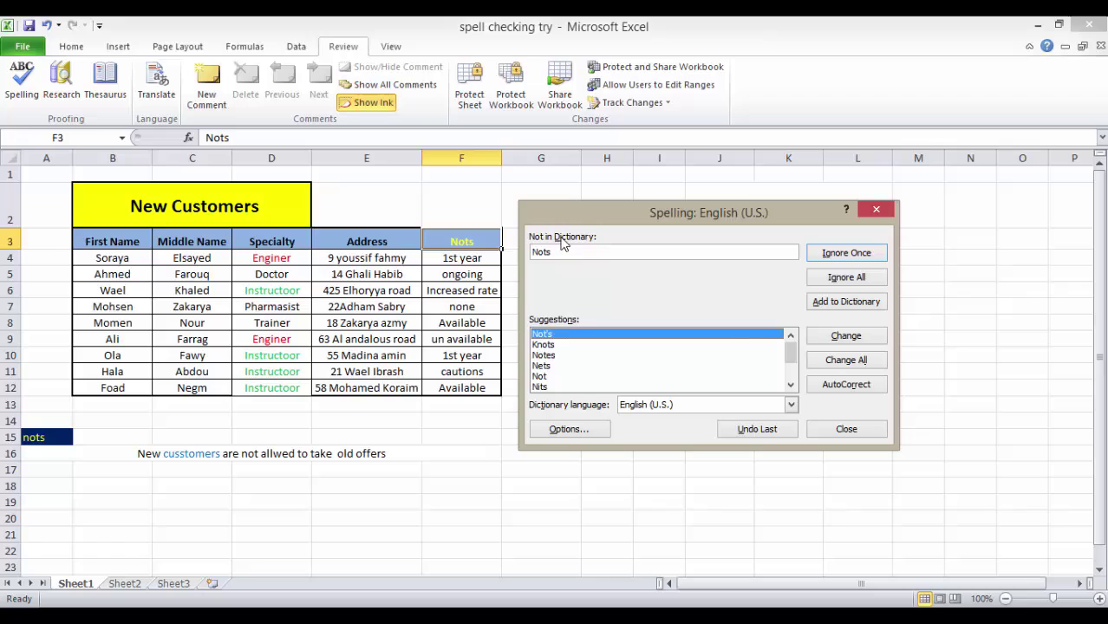
- Replace all occurrences of "Nots" with "Notes" and of "Enginer" with "Engineer" in the spelling check
click(550, 356)
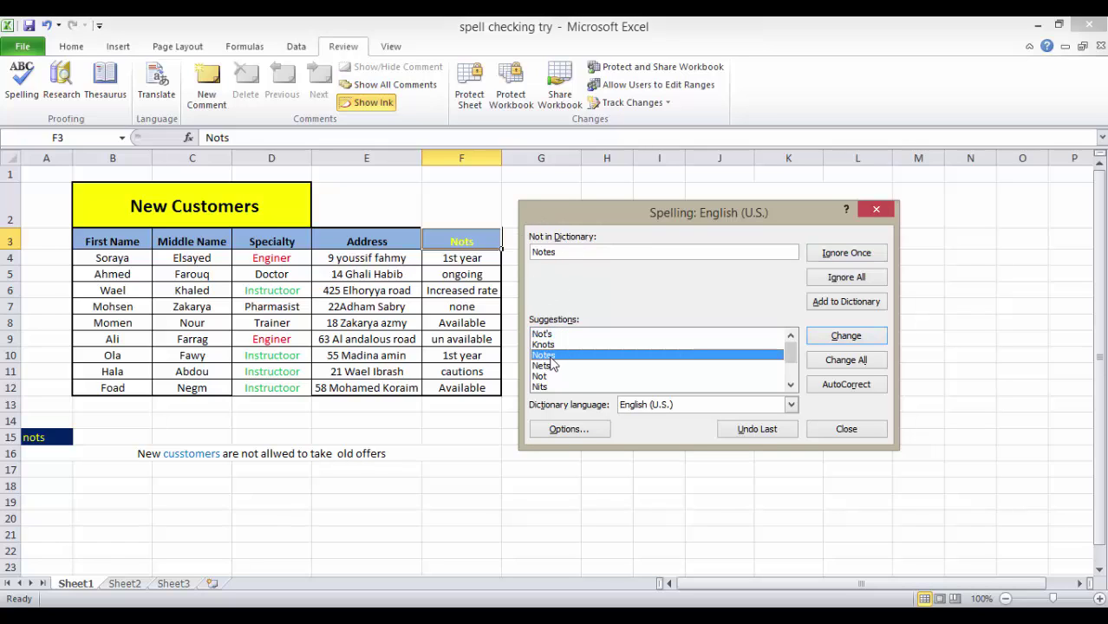
click(846, 360)
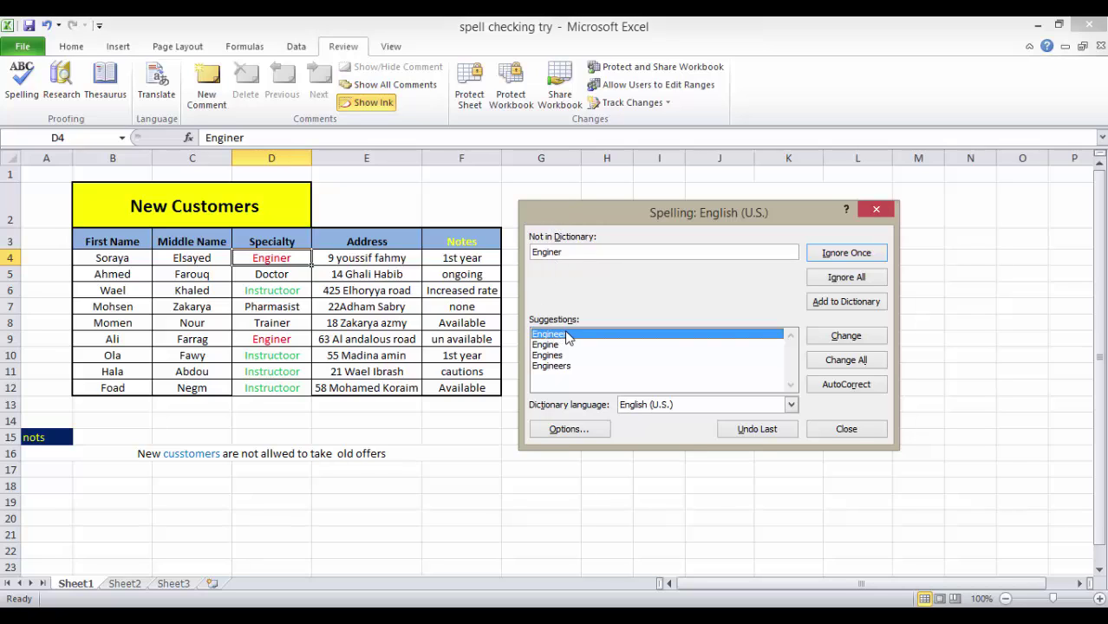
click(856, 365)
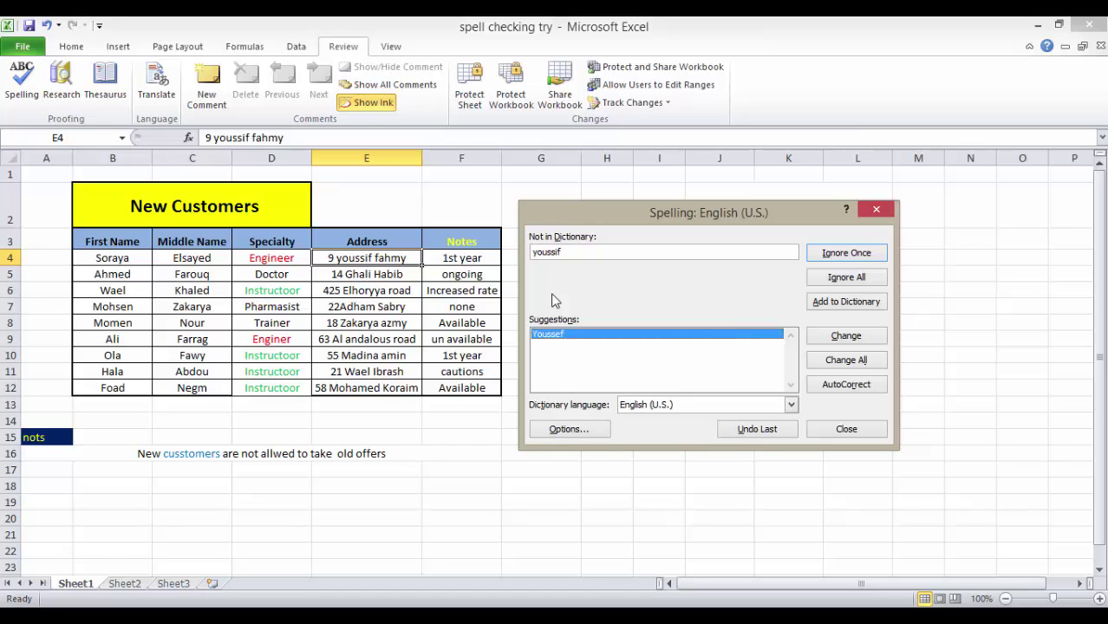
- Add the flagged personal and street names in rows 4 to 6, up to cell C6, to the spelling dictionary
click(579, 252)
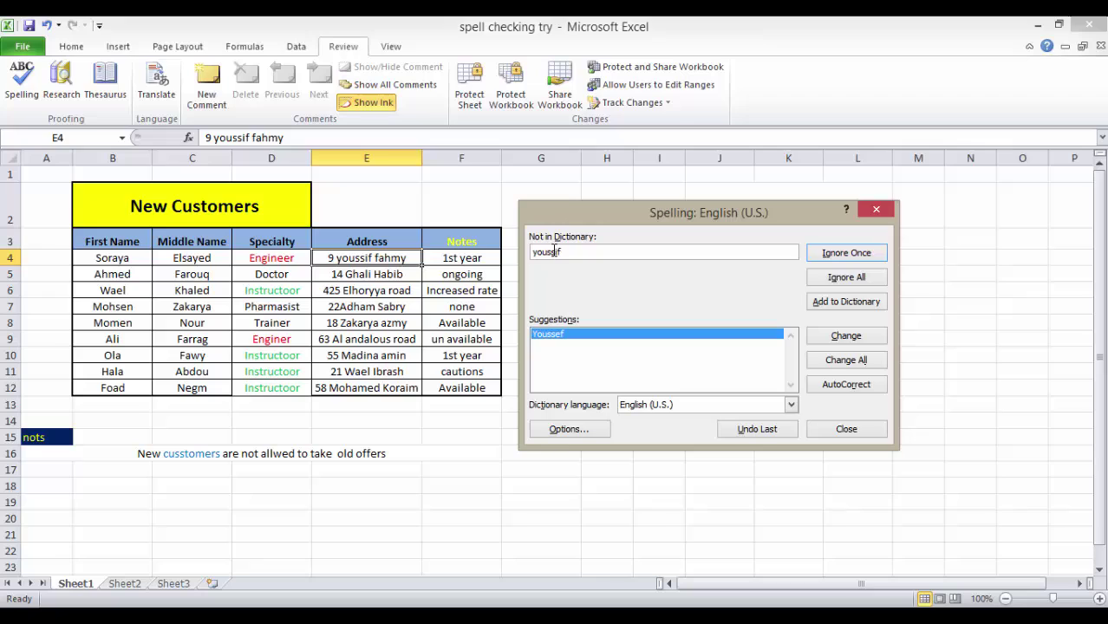
double_click(555, 251)
click(845, 302)
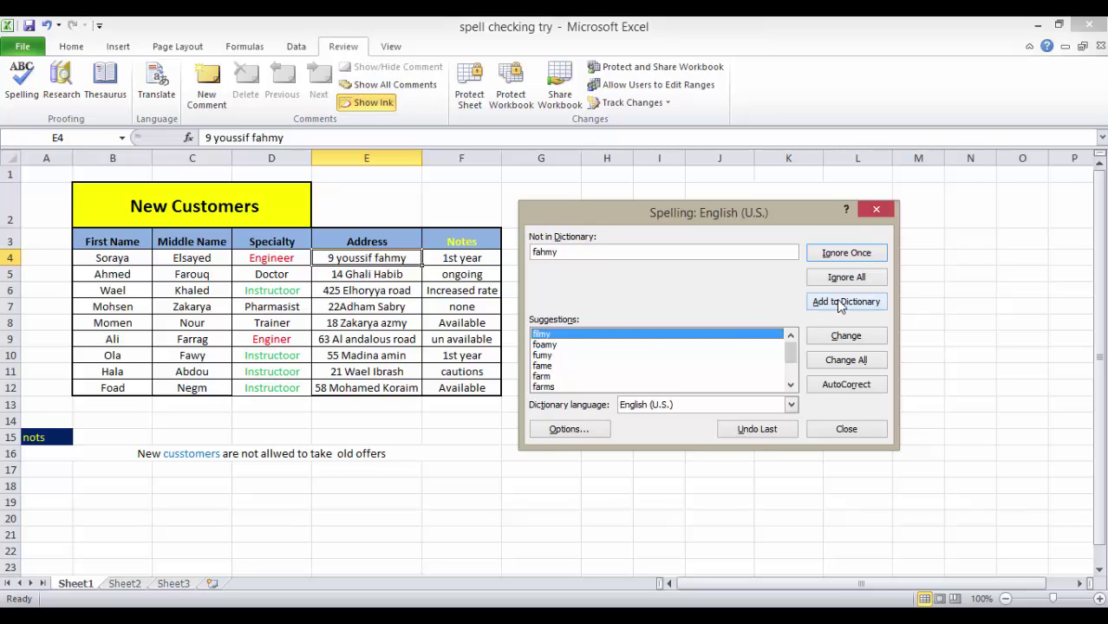
click(845, 302)
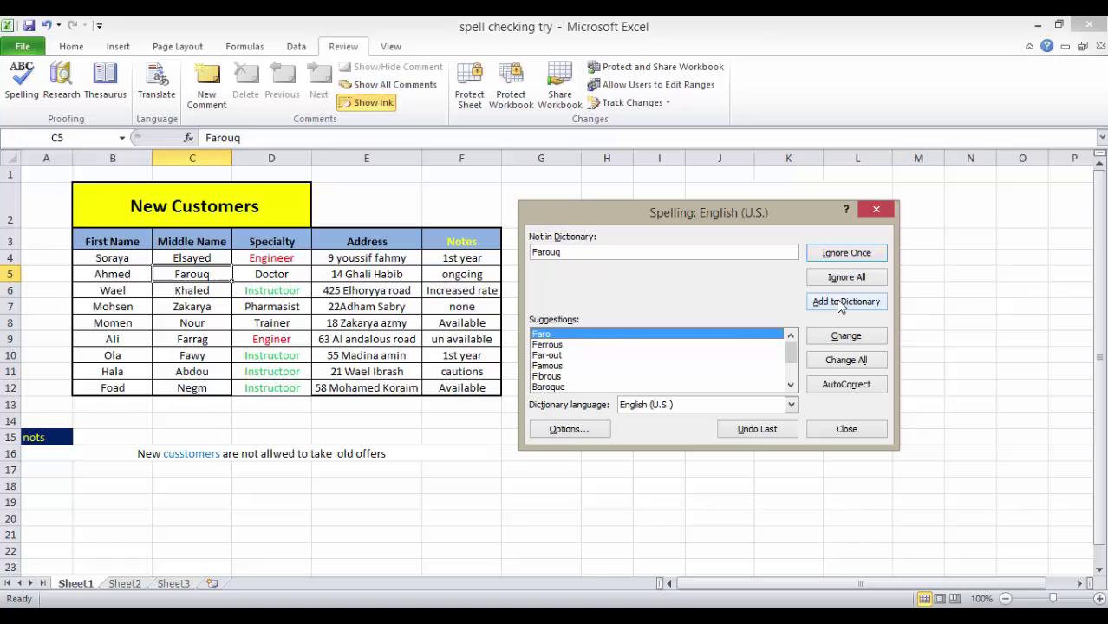
click(839, 303)
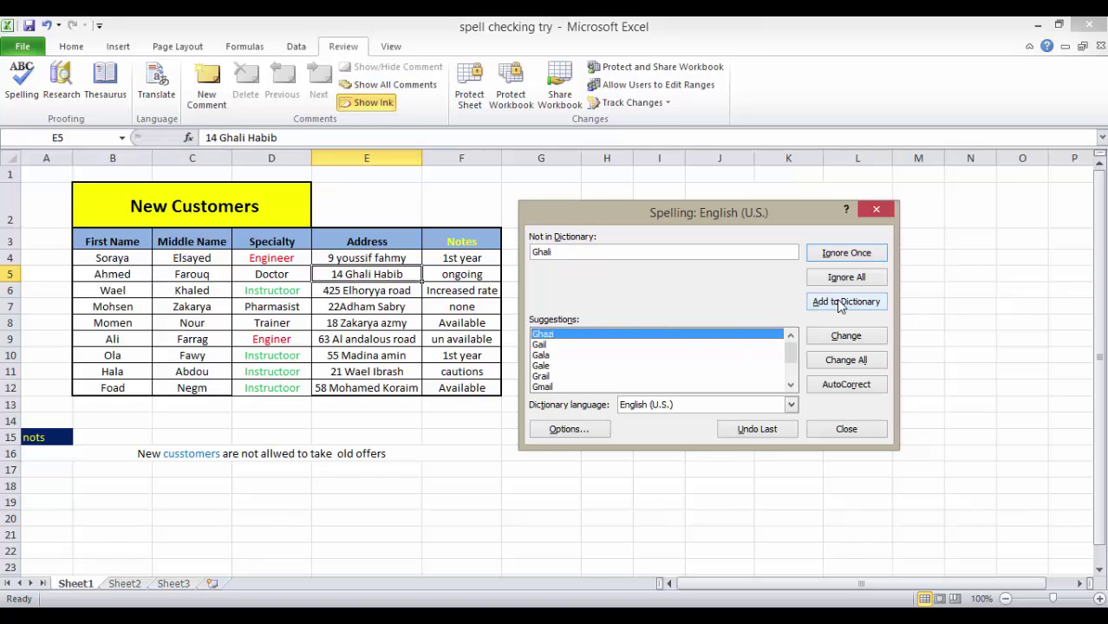
click(839, 303)
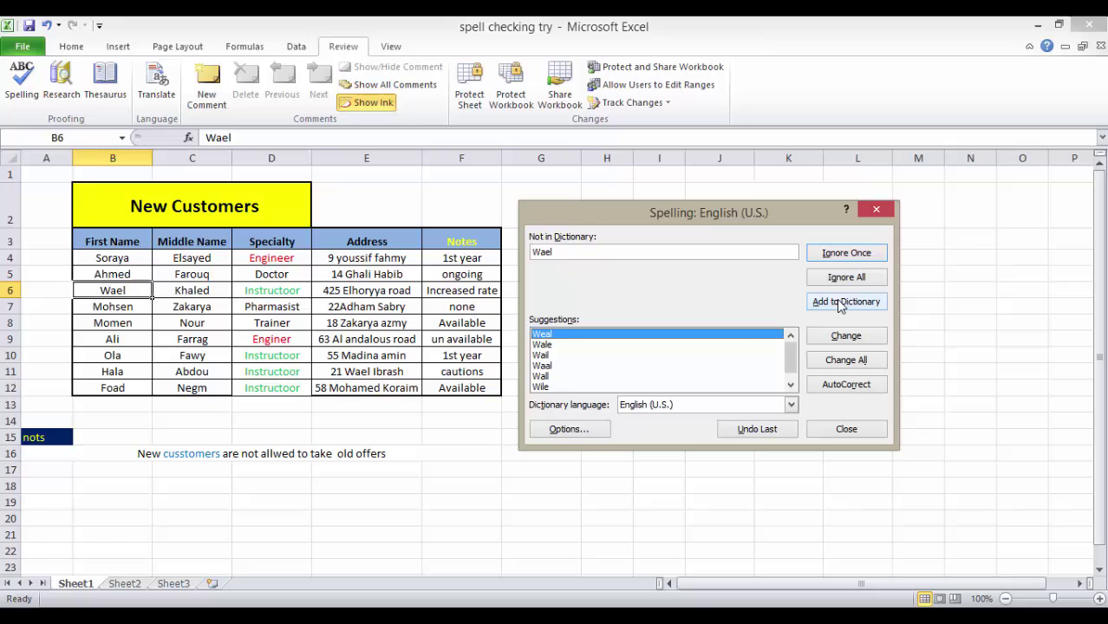
click(839, 303)
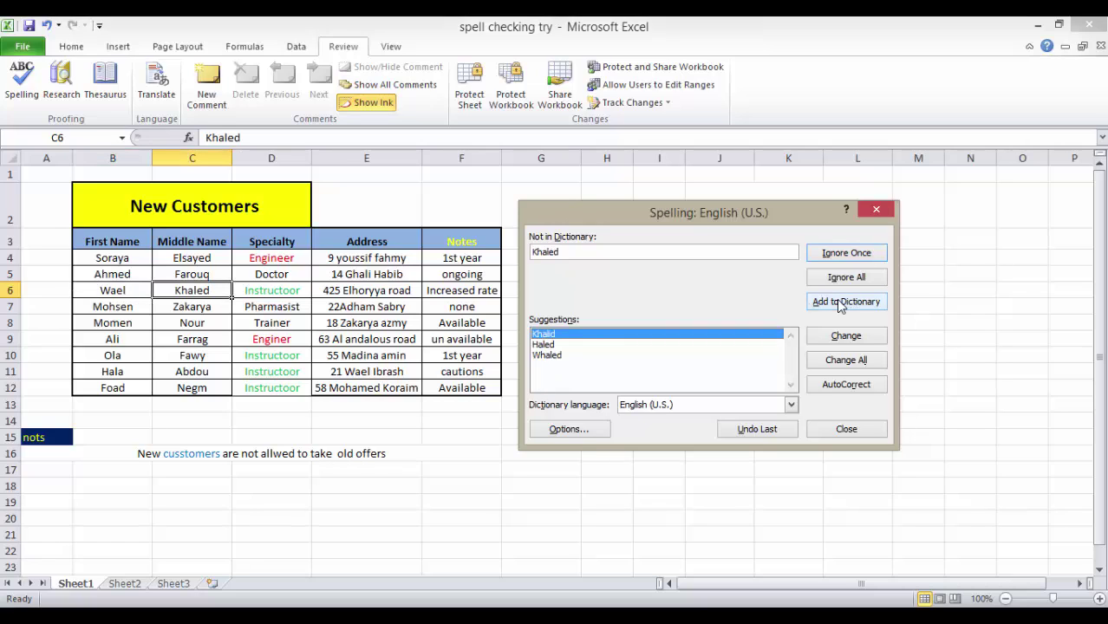
click(840, 302)
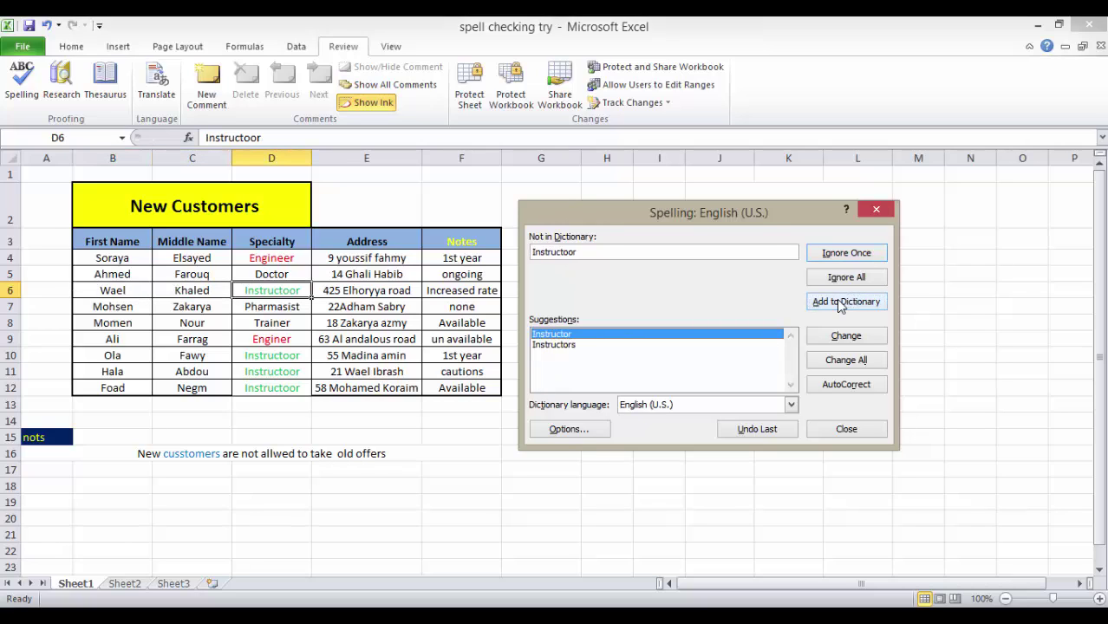
- Replace all occurrences of "Instructoor" with "Instructor" and ignore the flagged street name in E6 once
click(846, 361)
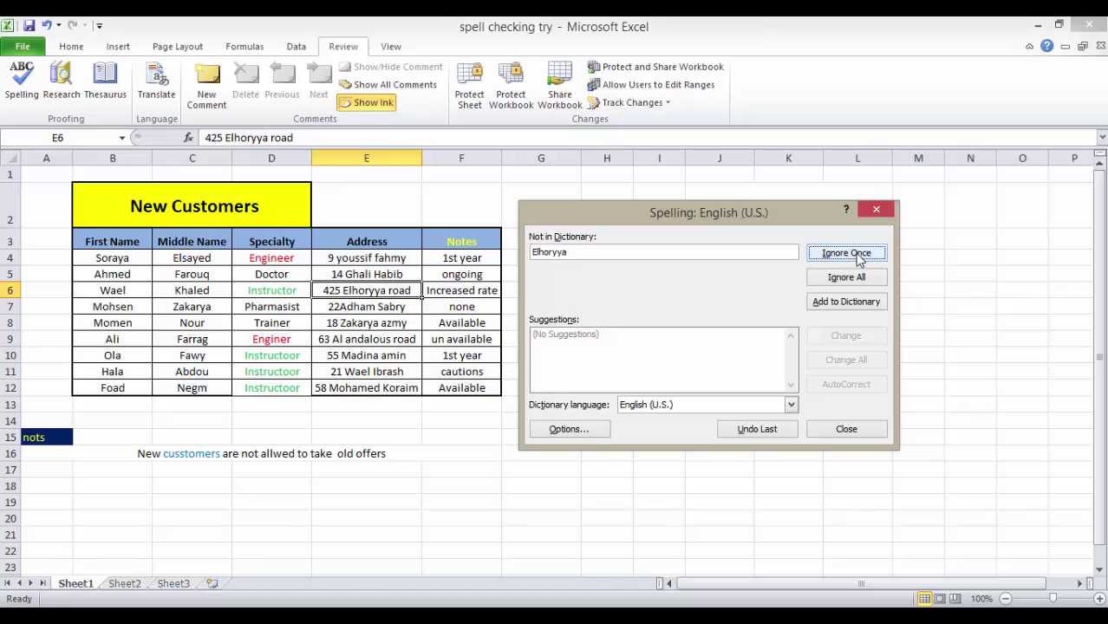
click(857, 259)
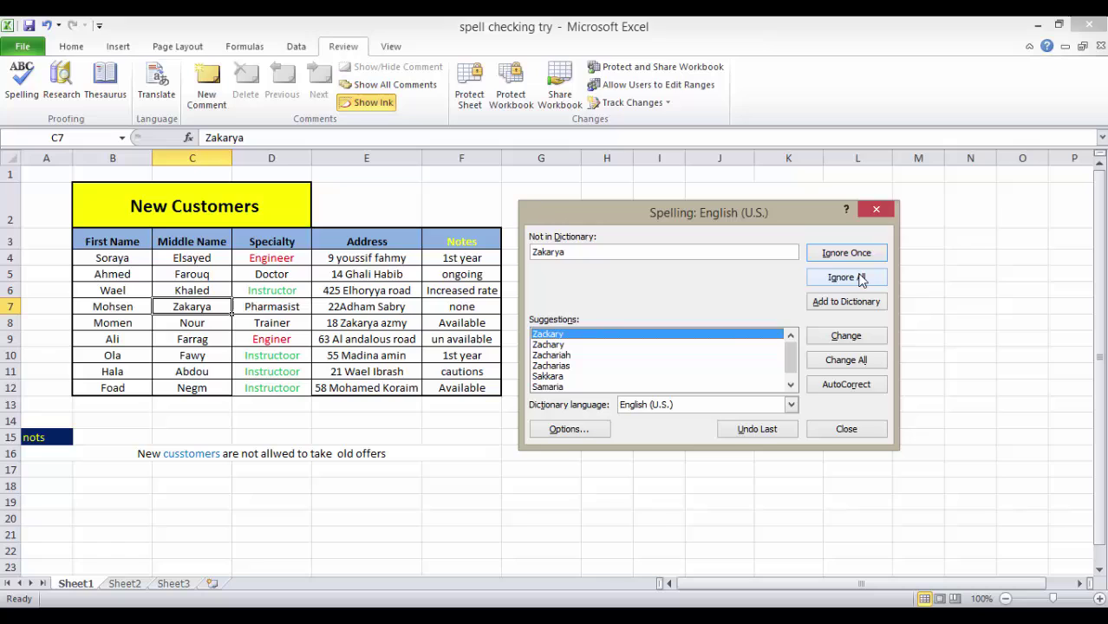
- Ignore all occurrences of the flagged names in C7 and B8, ignore E7 once, and AutoCorrect the specialty in D7 with the first suggestion
double_click(567, 253)
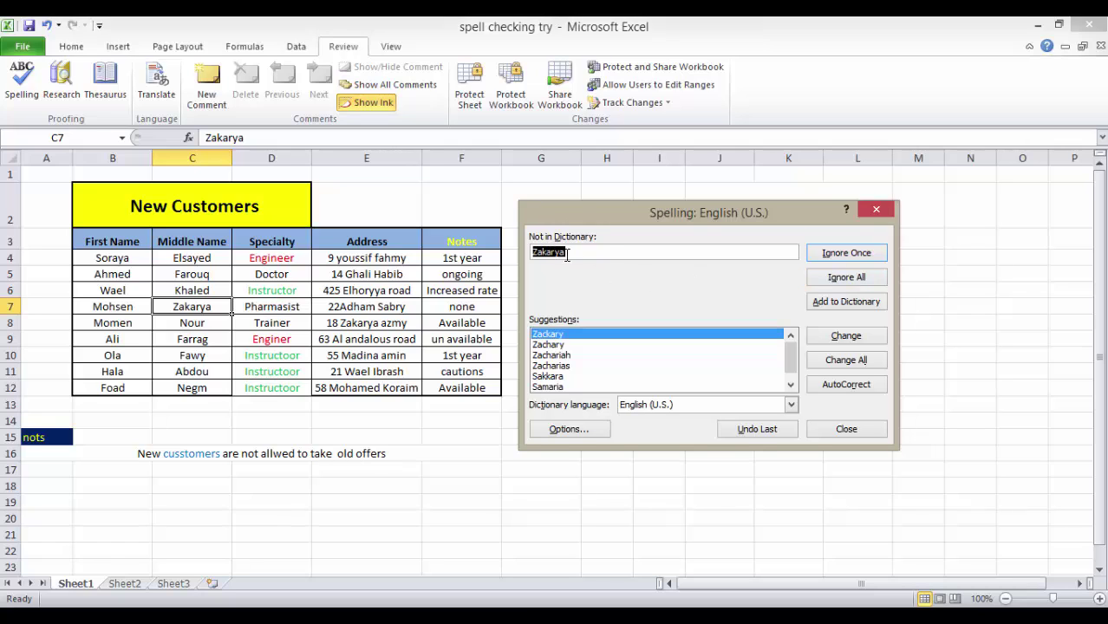
click(846, 279)
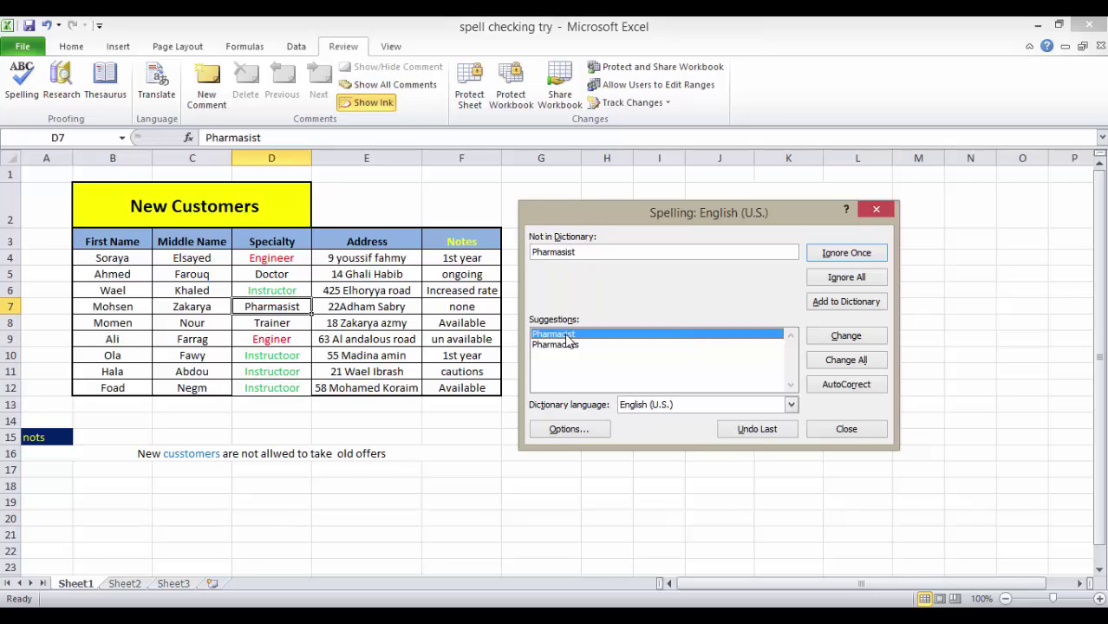
click(862, 389)
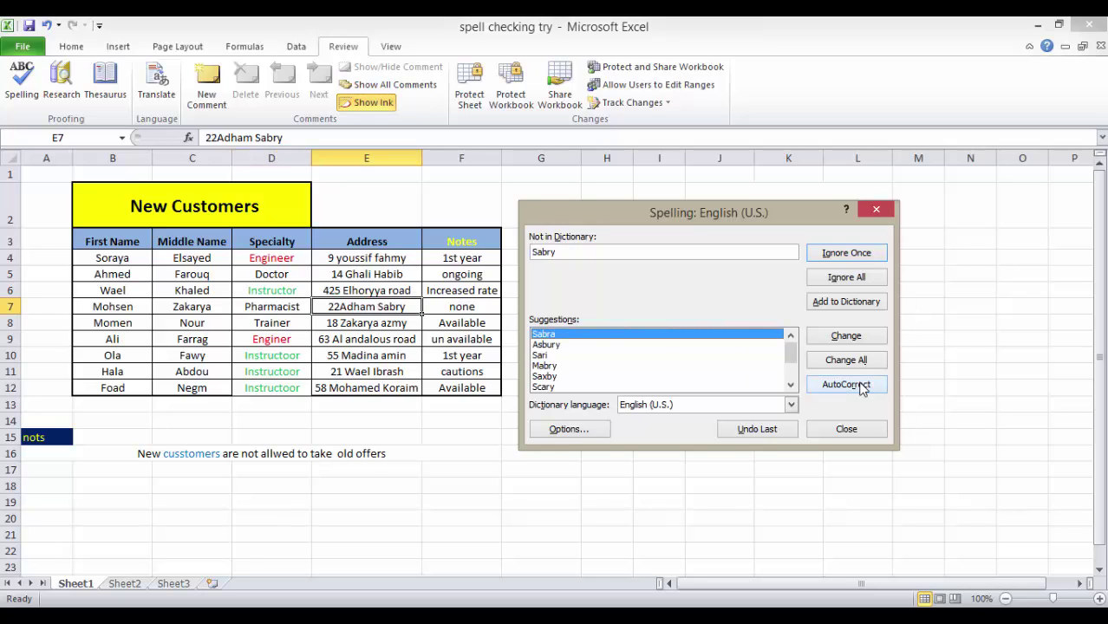
click(865, 252)
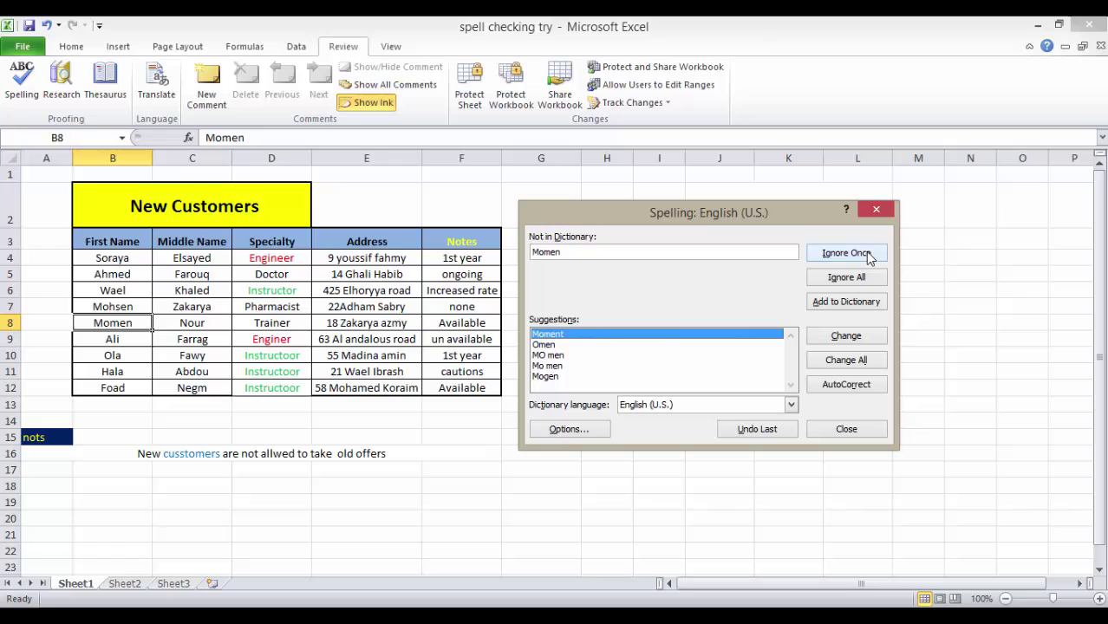
click(863, 278)
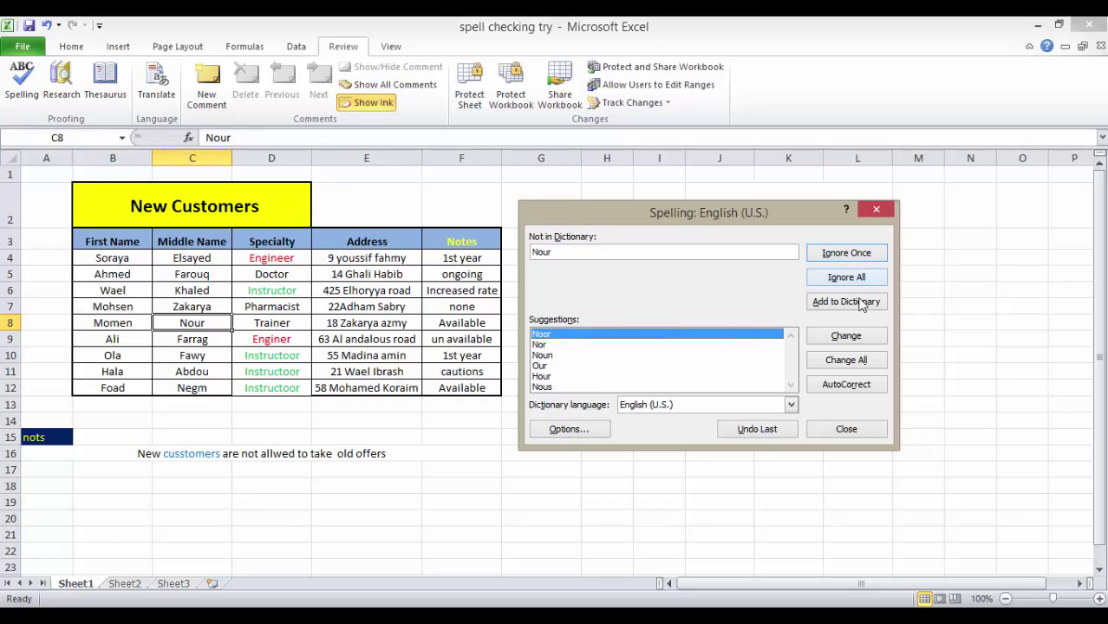
- Add the remaining flagged personal and street names from C8 through row 12 to the spelling dictionary
click(861, 303)
click(861, 304)
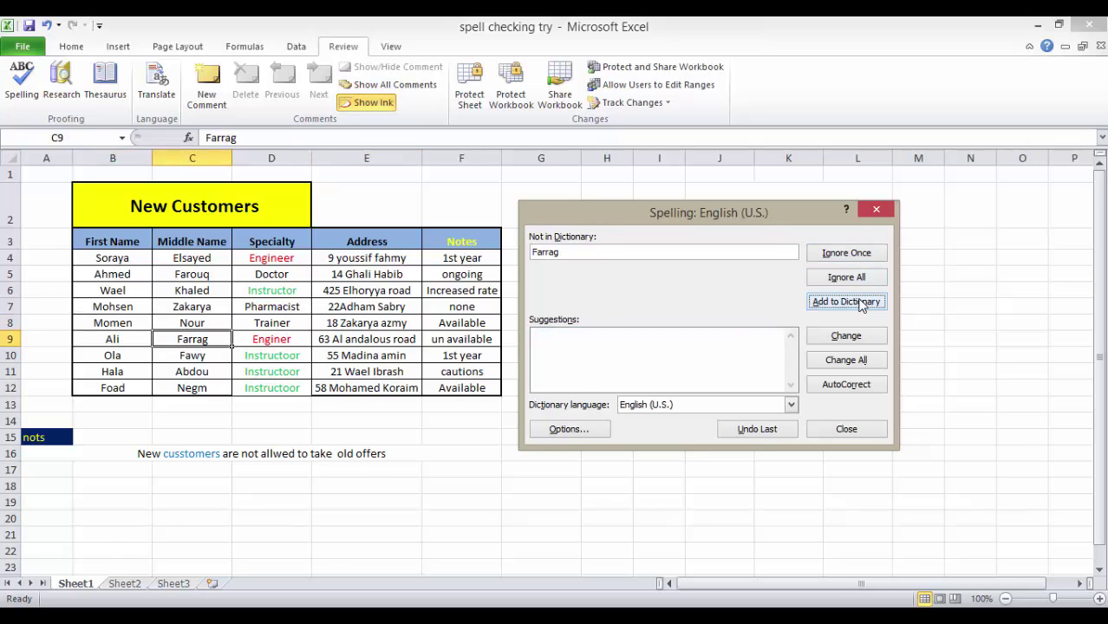
click(862, 304)
click(861, 305)
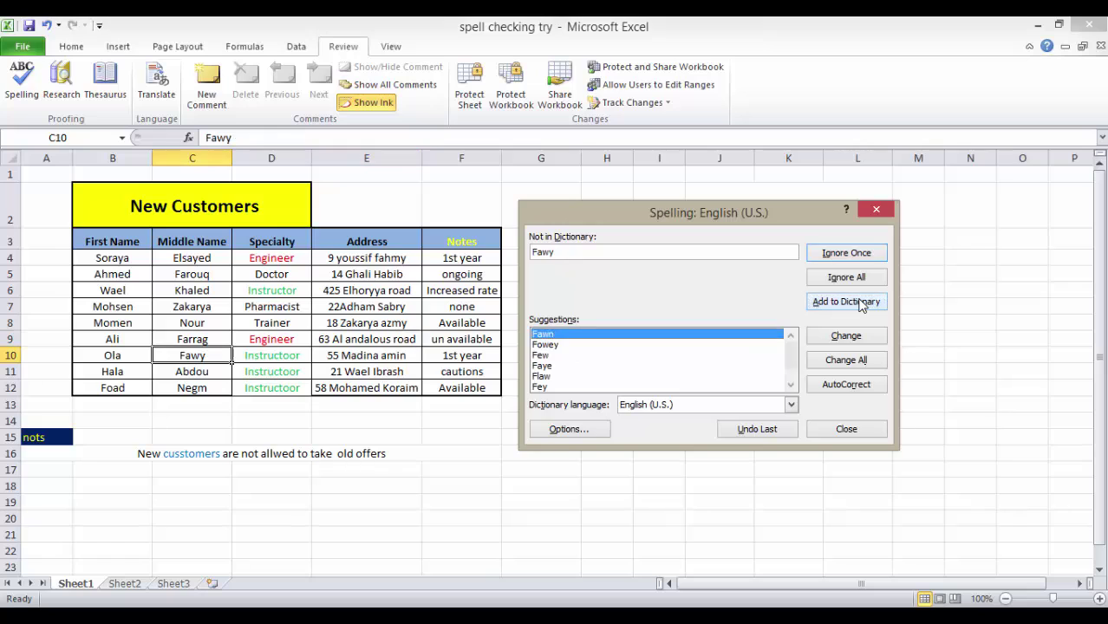
click(861, 305)
click(861, 304)
click(861, 305)
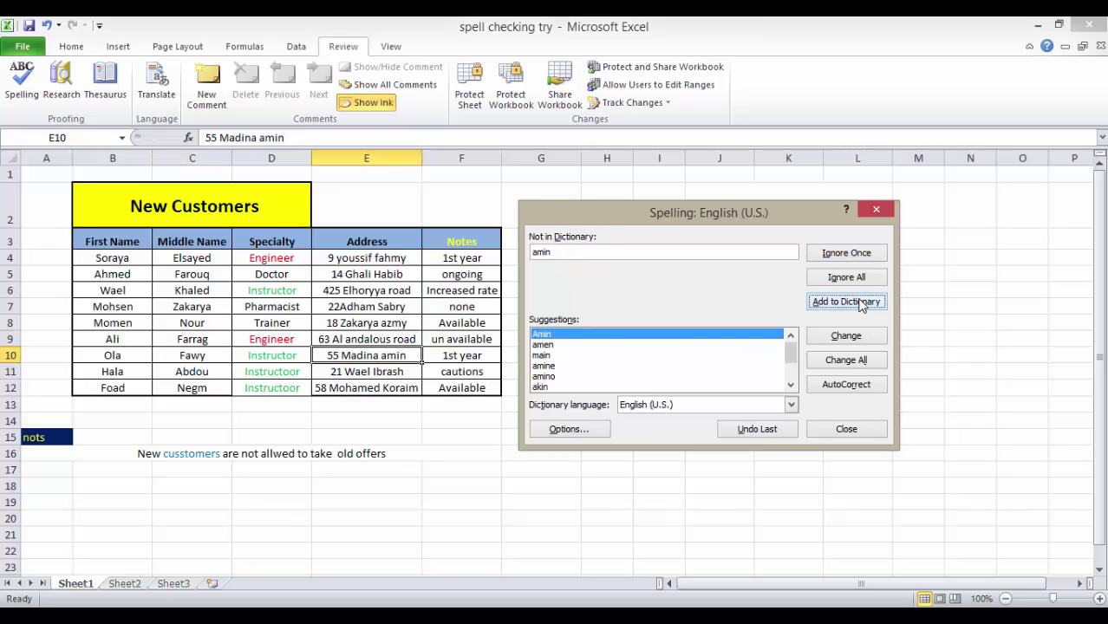
click(861, 304)
click(861, 305)
click(861, 304)
click(861, 304)
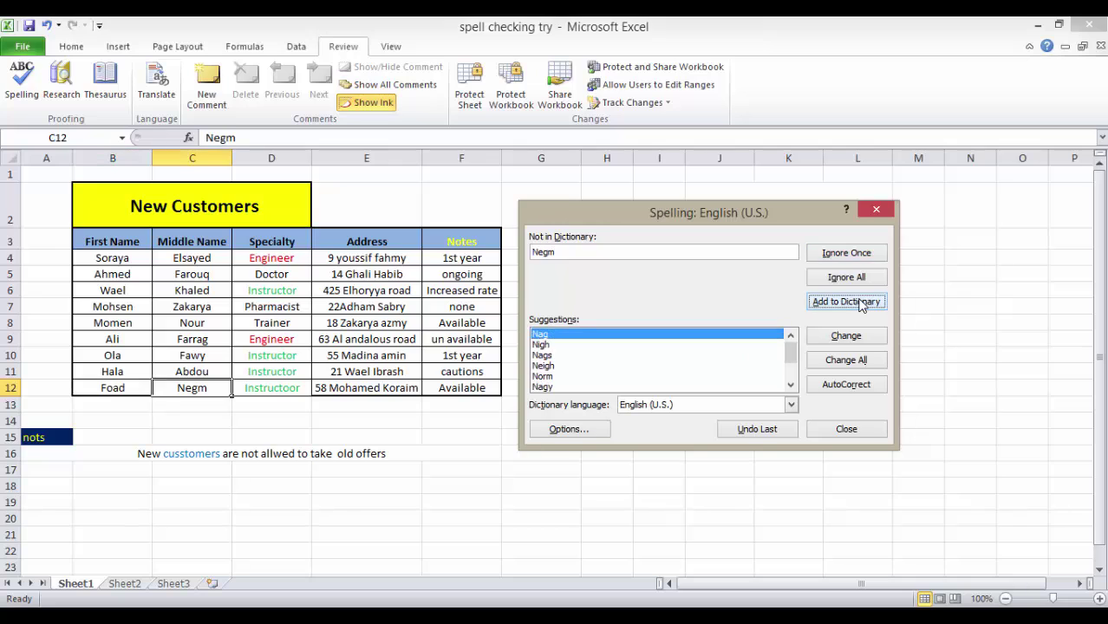
click(861, 304)
click(861, 304)
click(861, 304)
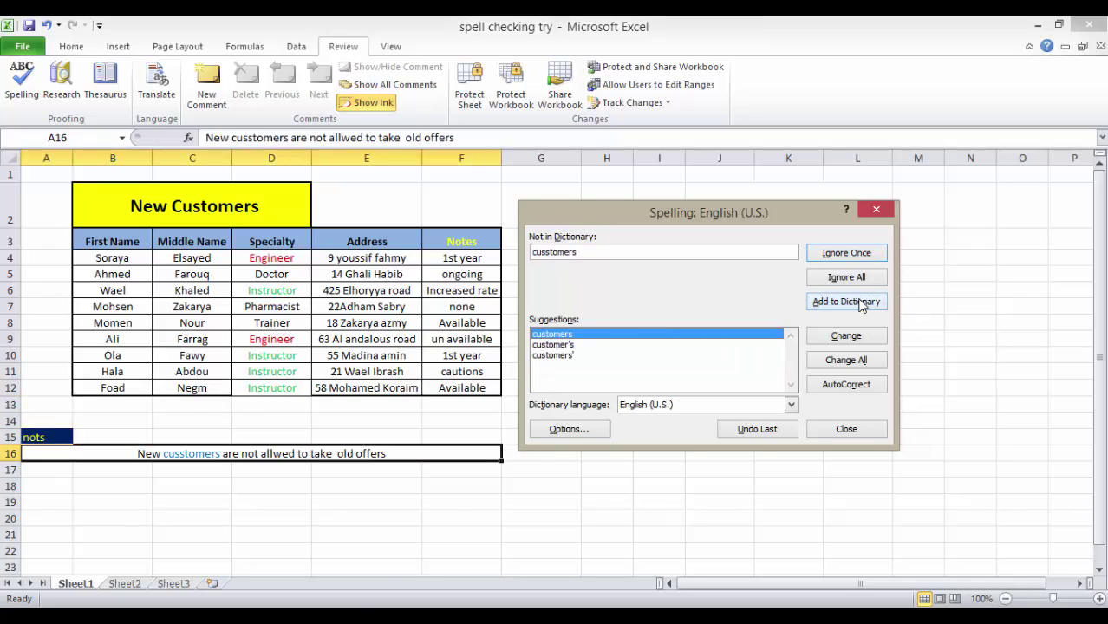
- Add "cusstomers" from the note in A16 to the dictionary and AutoCorrect "allwed" to "allowed"
click(861, 305)
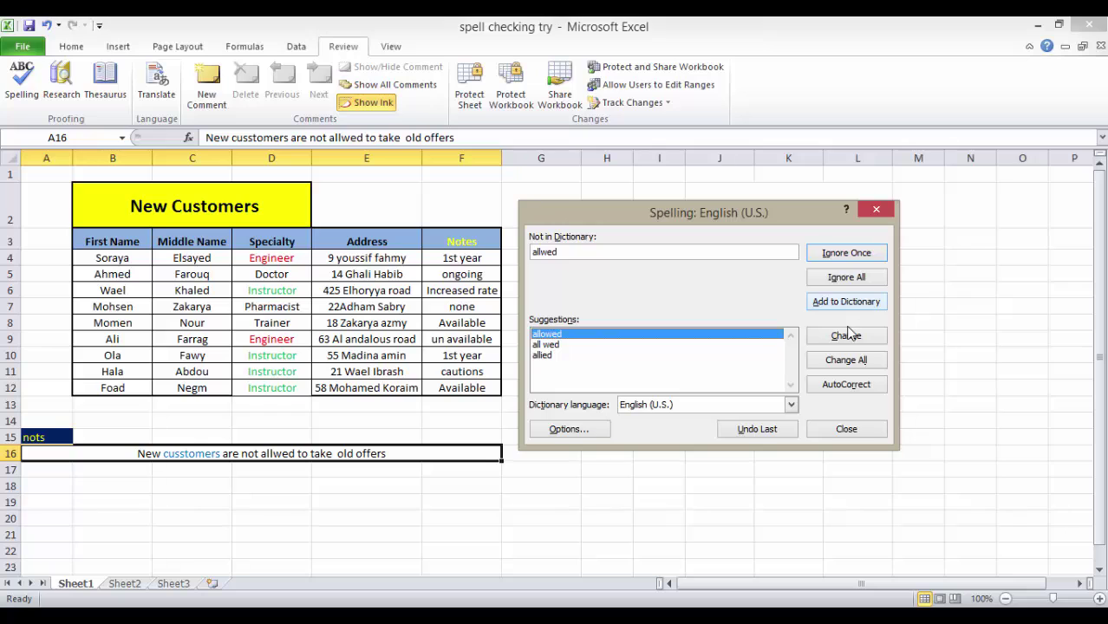
click(846, 384)
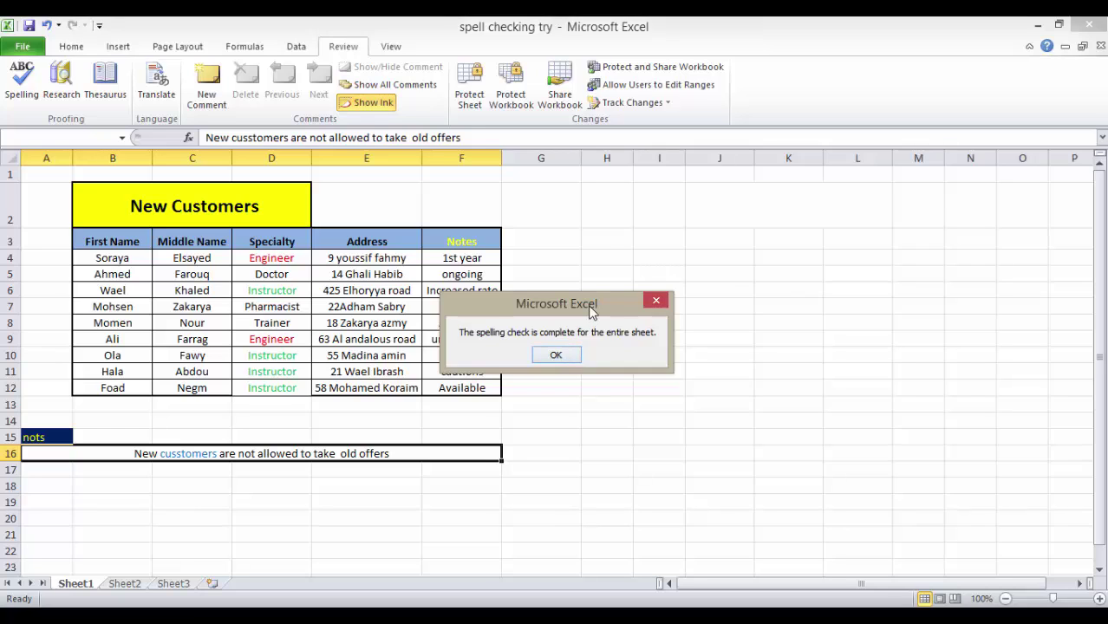
drag(593, 309, 599, 279)
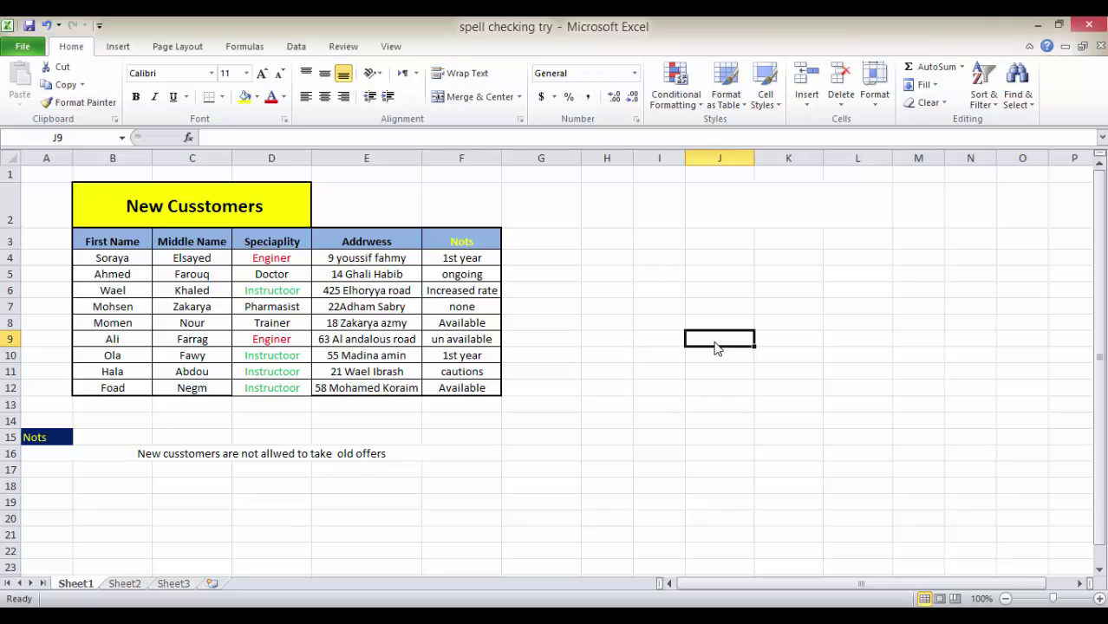
- Run the spelling check from the merged note in A16 and change "allwed" to "allowed"
click(211, 451)
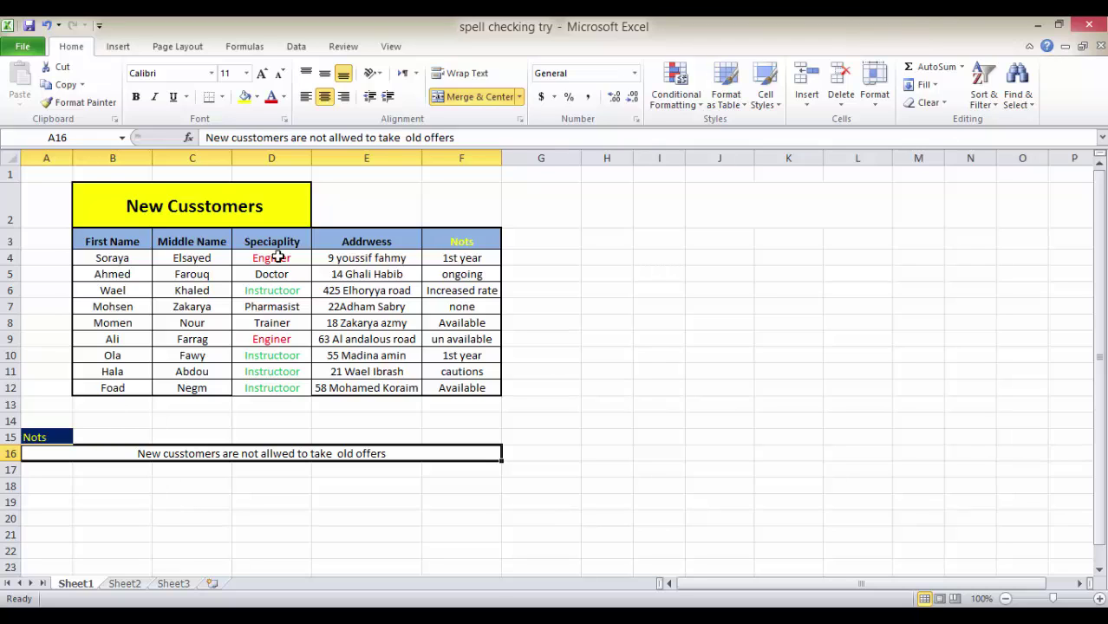
click(347, 48)
click(23, 87)
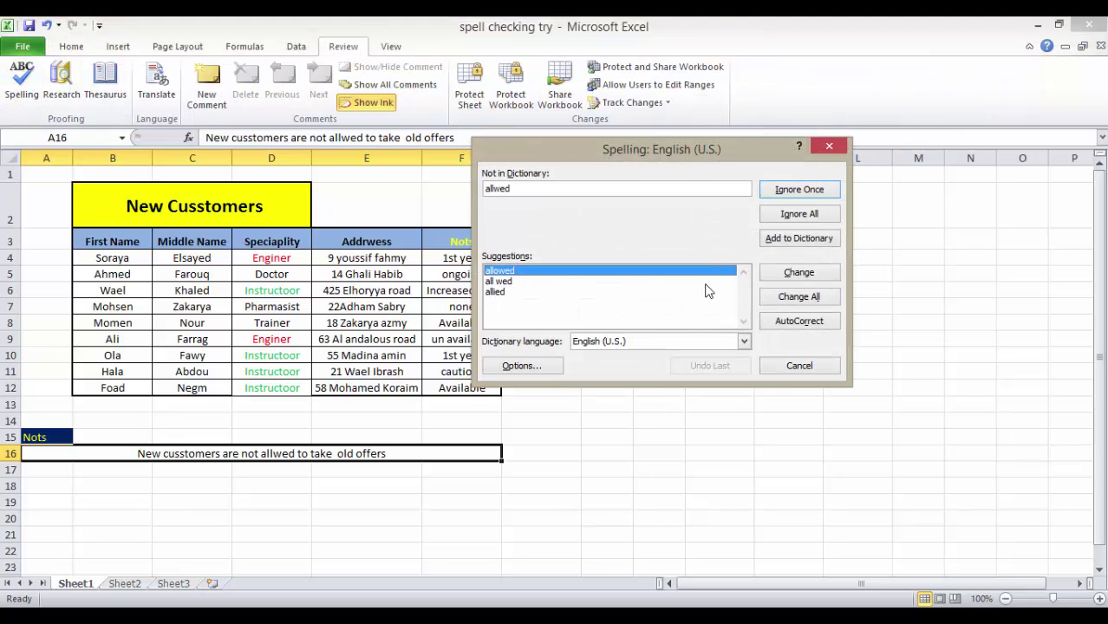
click(799, 273)
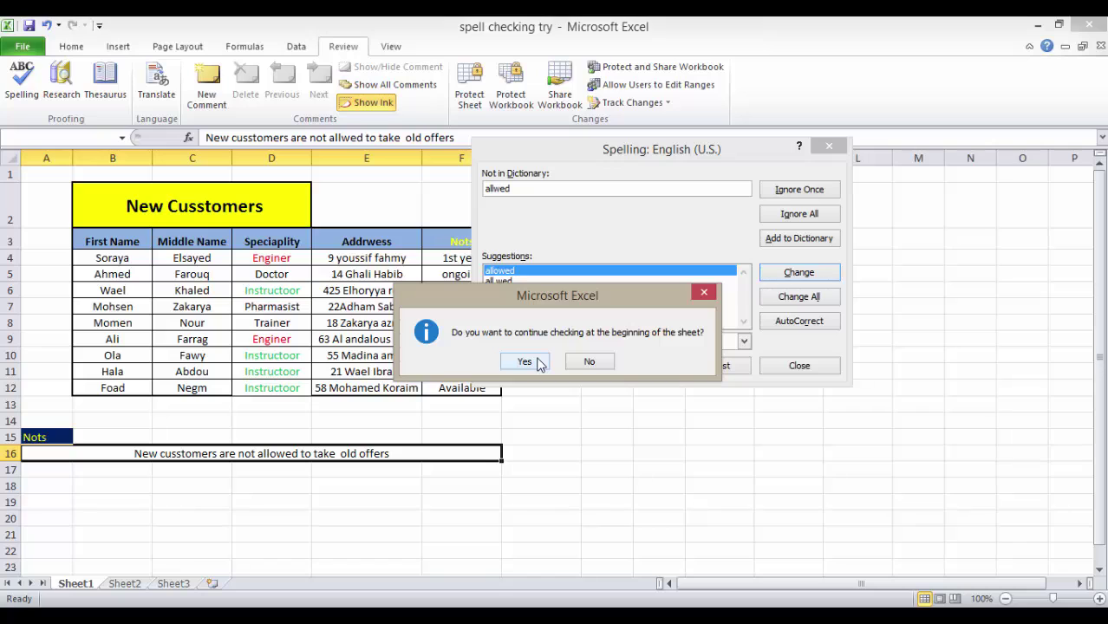
- Continue the spelling check at the beginning of the sheet and end it at the header in D3
click(537, 363)
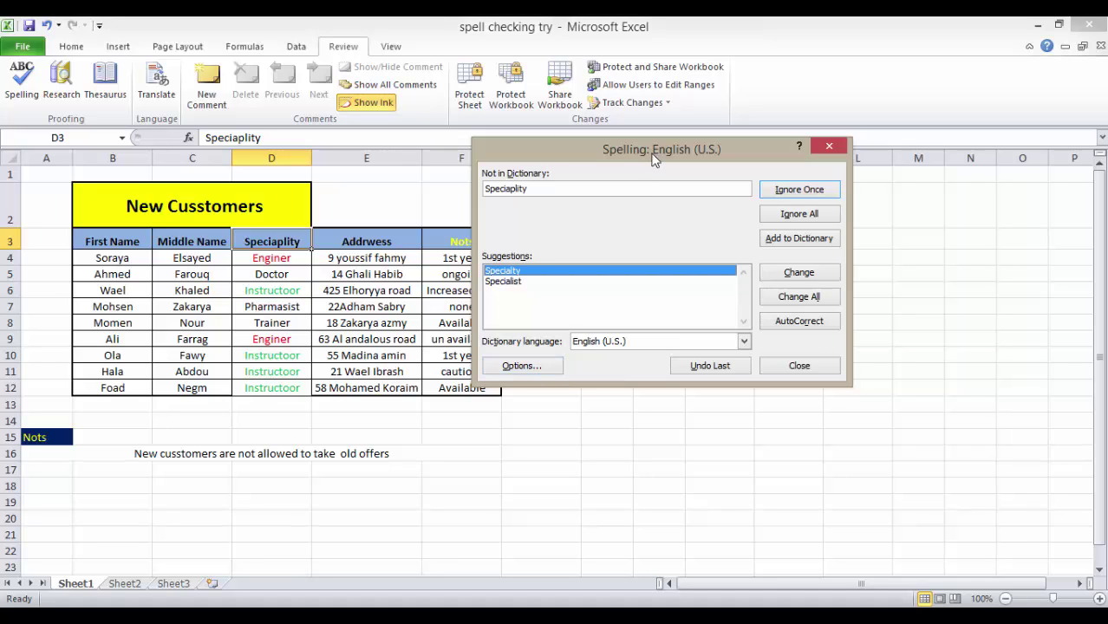
drag(655, 144, 771, 201)
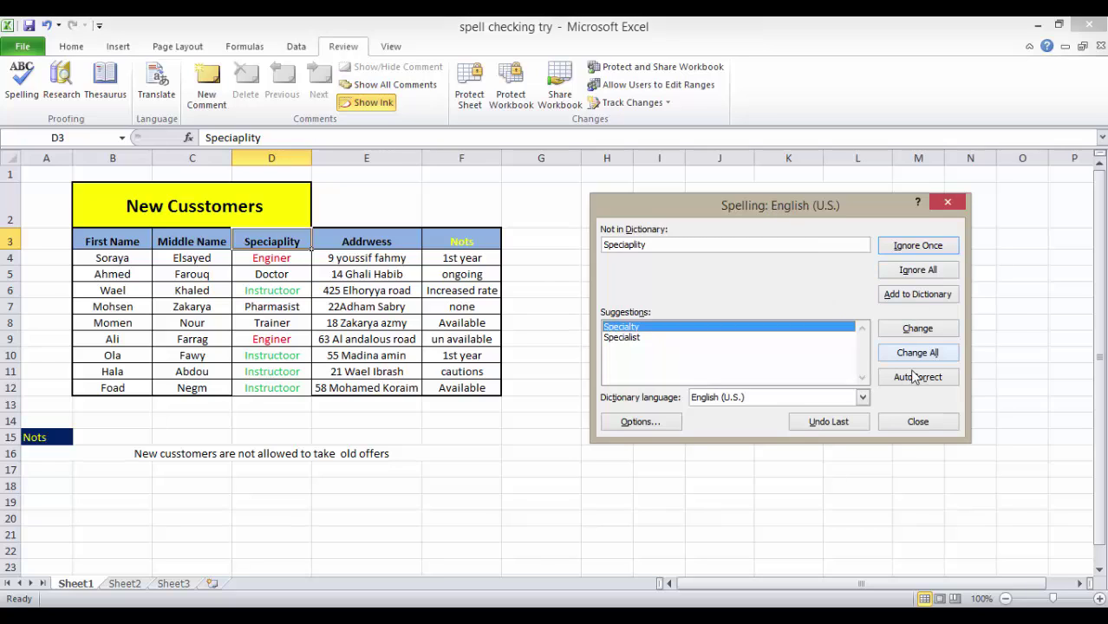
click(921, 423)
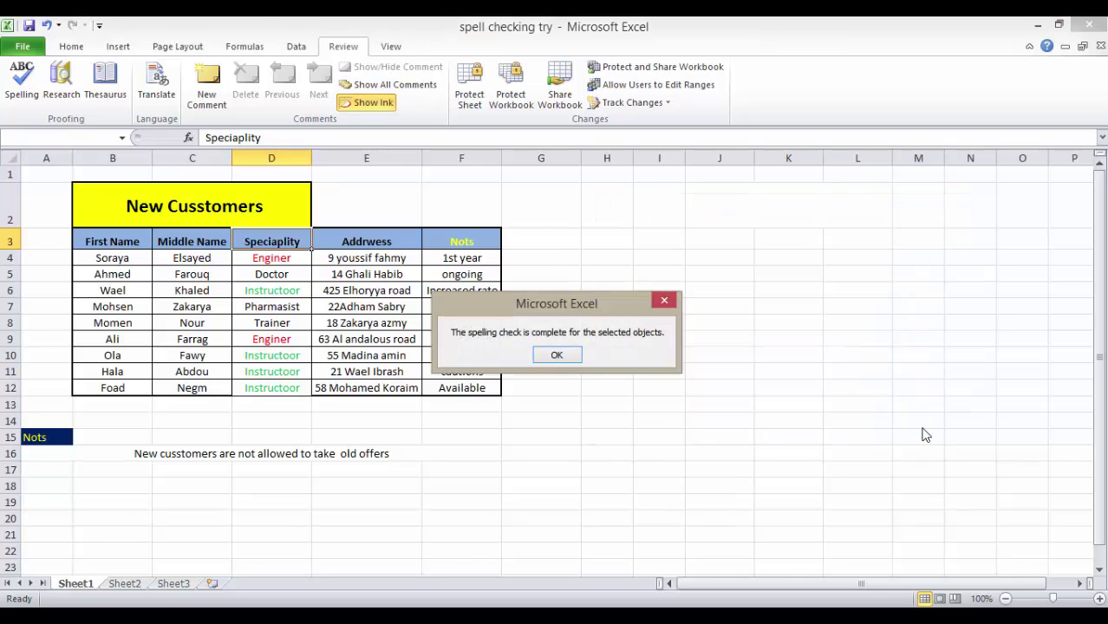
click(558, 357)
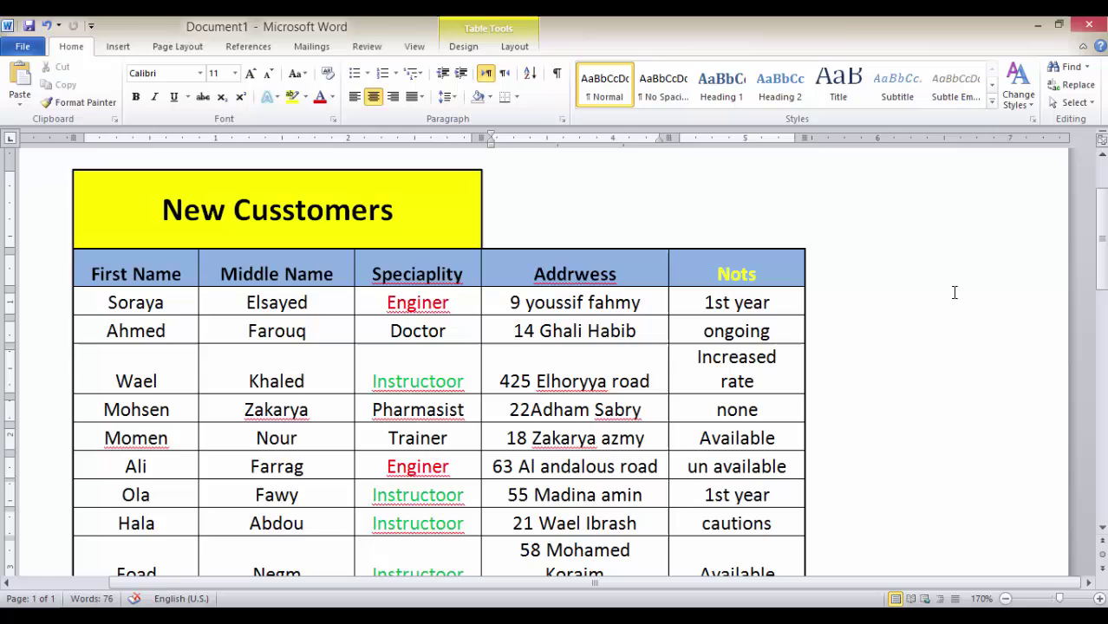
- In the Word copy of the table, examine the underlined misspellings "Speciaplity" and "Enginer" by selecting each word
double_click(417, 274)
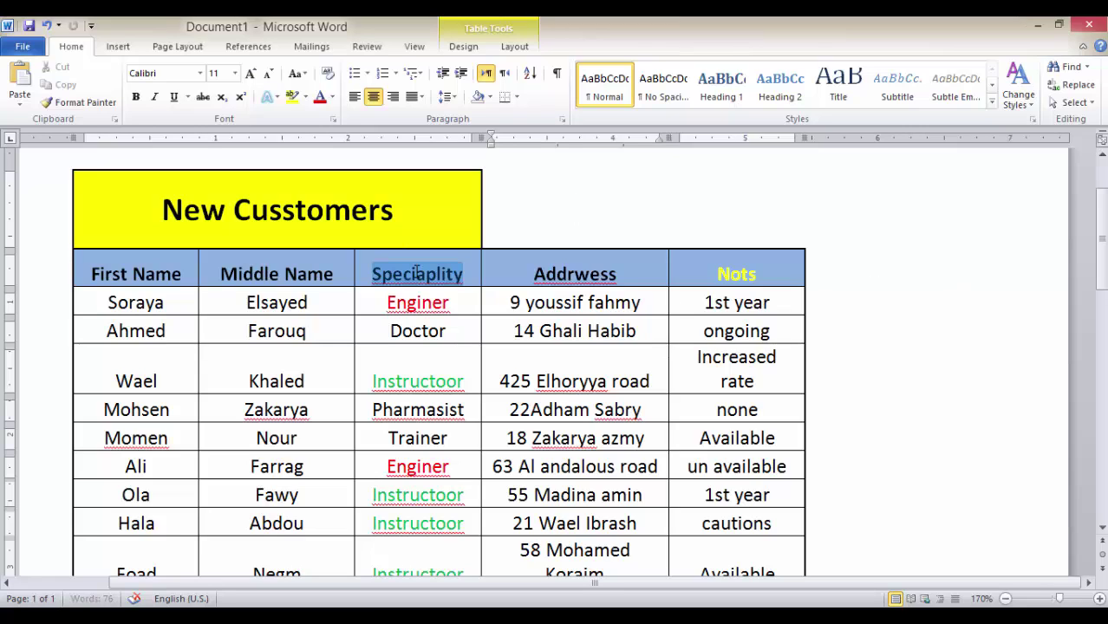
double_click(422, 305)
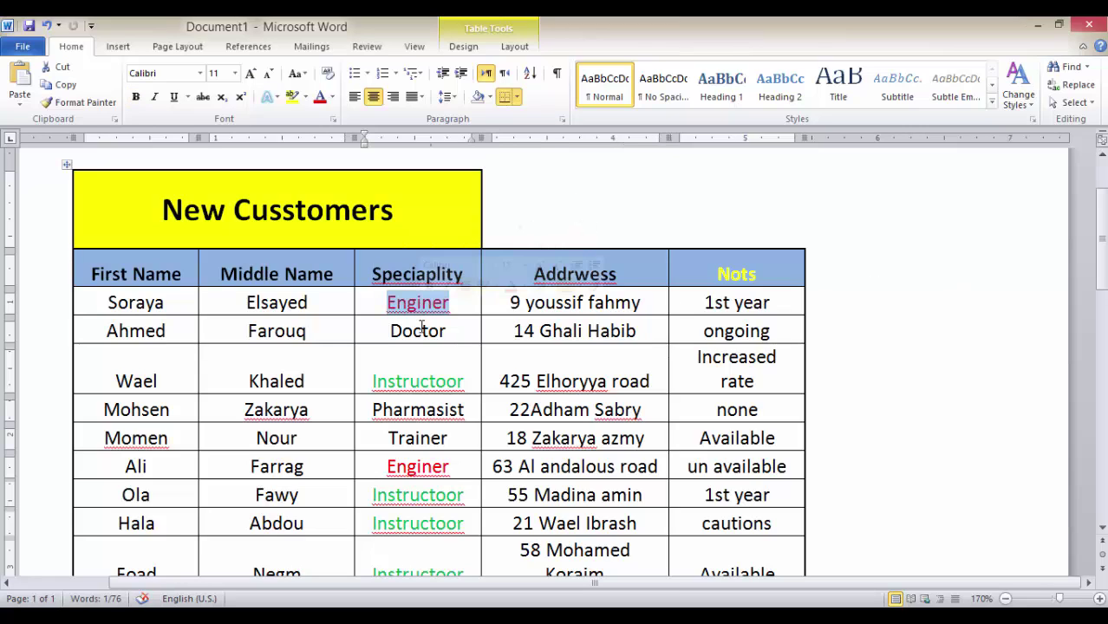